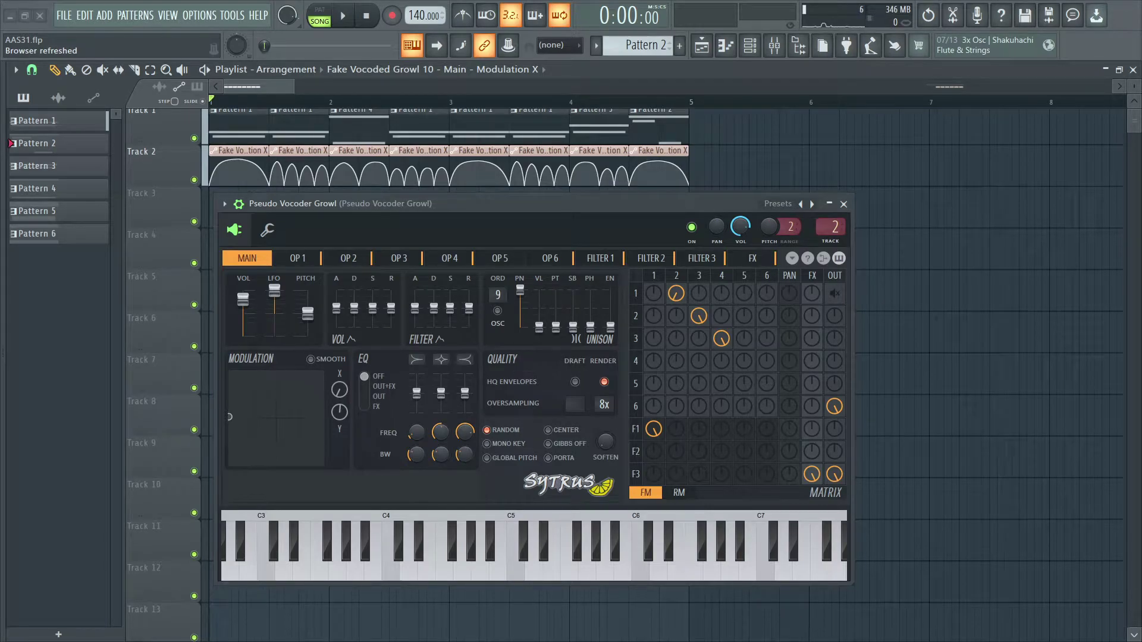
# Play the song briefly, then view operator 1's triangle wave at a 2.0000 x ratio.
pyautogui.scroll(1, 933, 388)
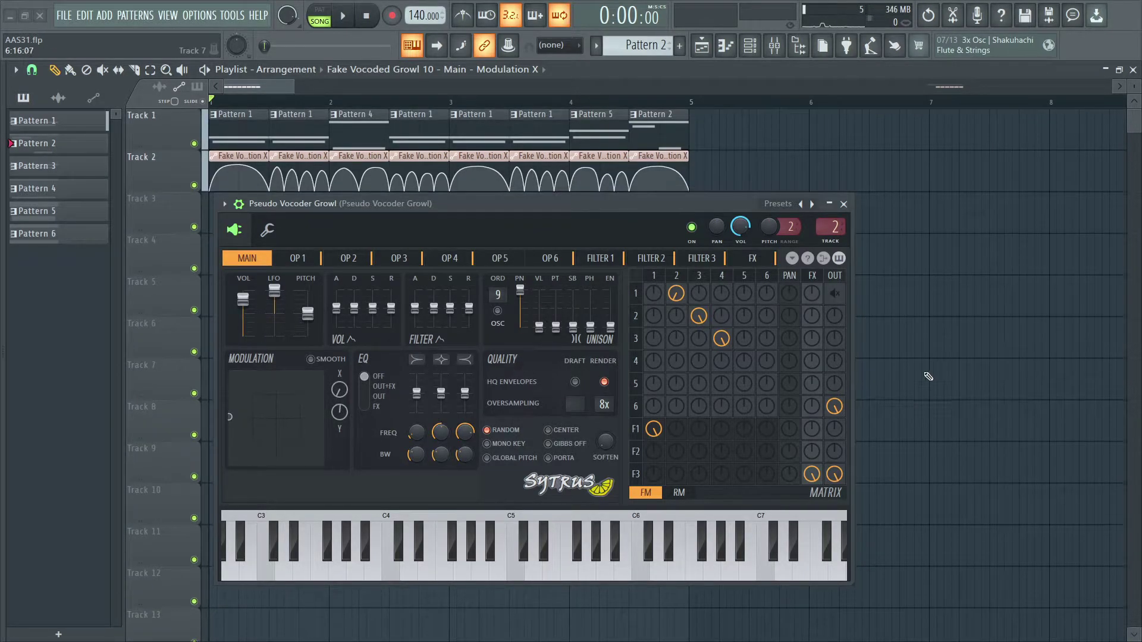
pyautogui.press('space')
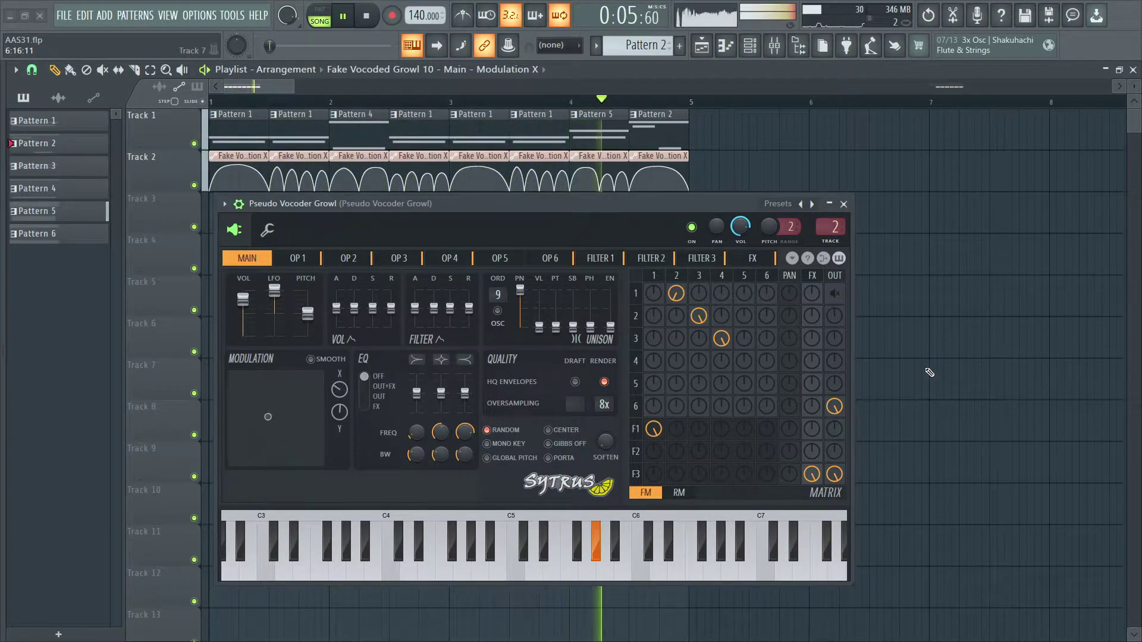
pyautogui.press('space')
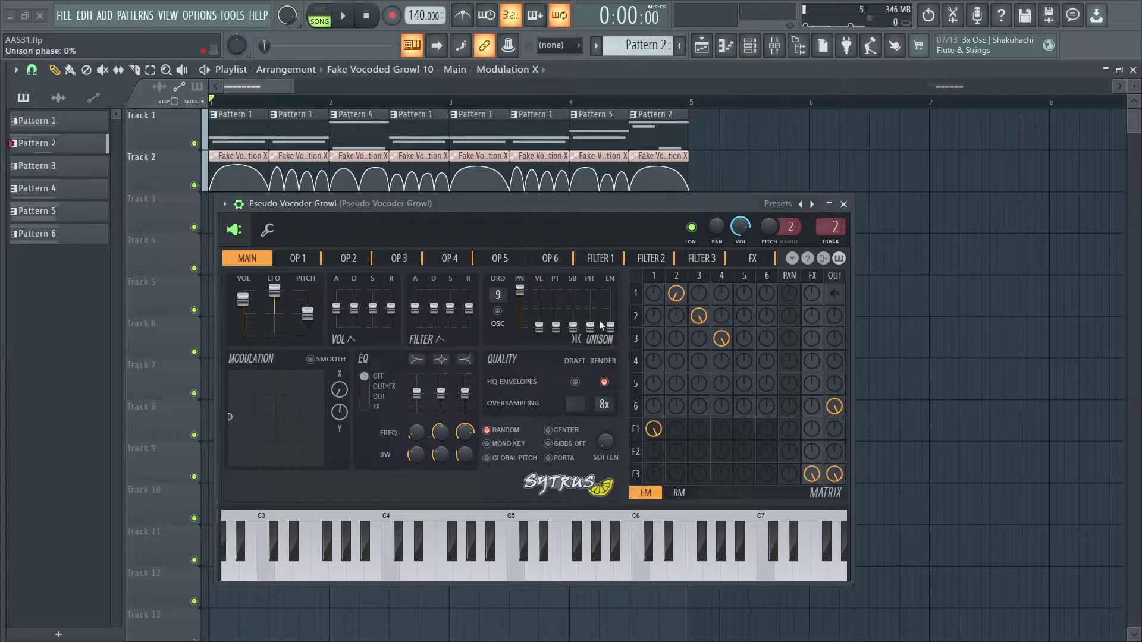
pyautogui.click(295, 260)
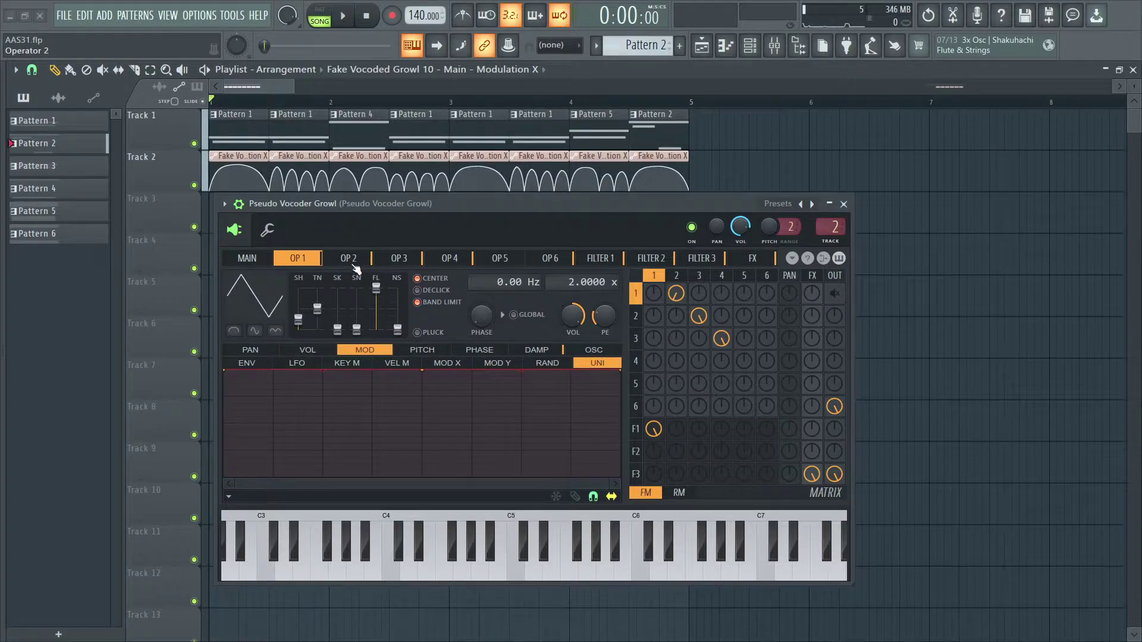
# Show operator 2's harmonics and Mod X volume curve (4.0000 x ratio), then bring up the Channel rack.
pyautogui.click(357, 262)
pyautogui.click(590, 351)
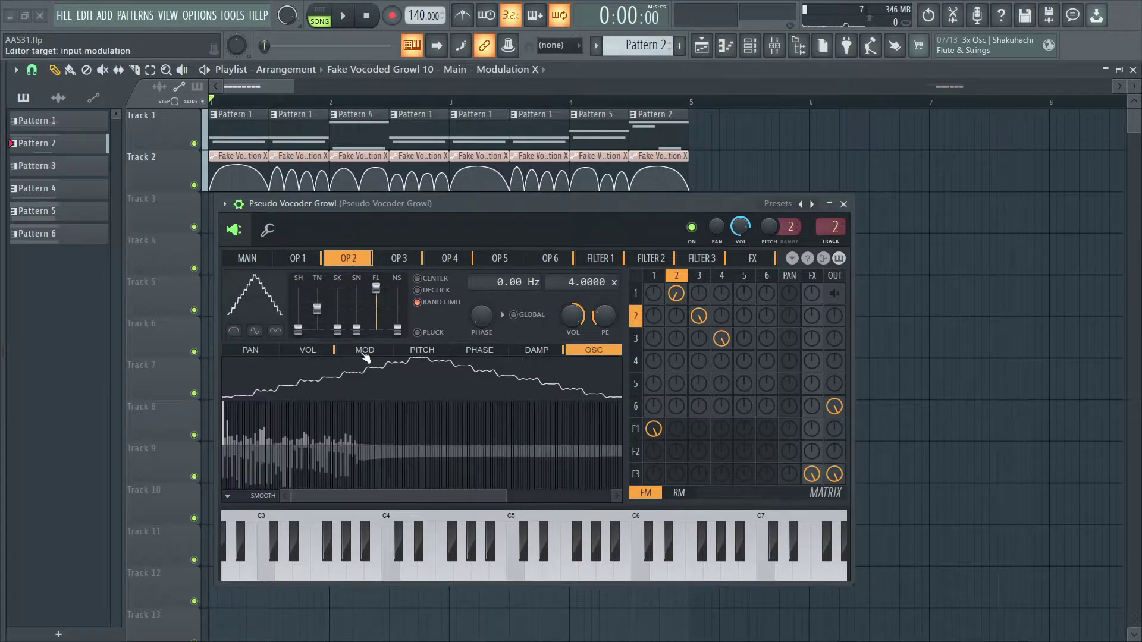
pyautogui.click(320, 352)
pyautogui.click(449, 364)
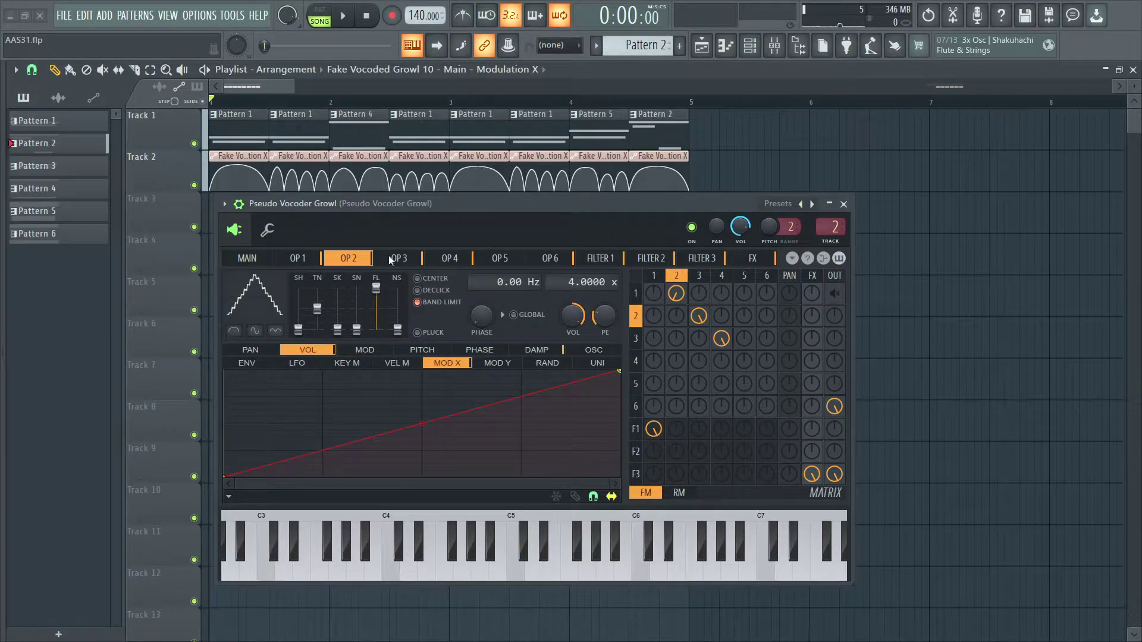
pyautogui.press('F6')
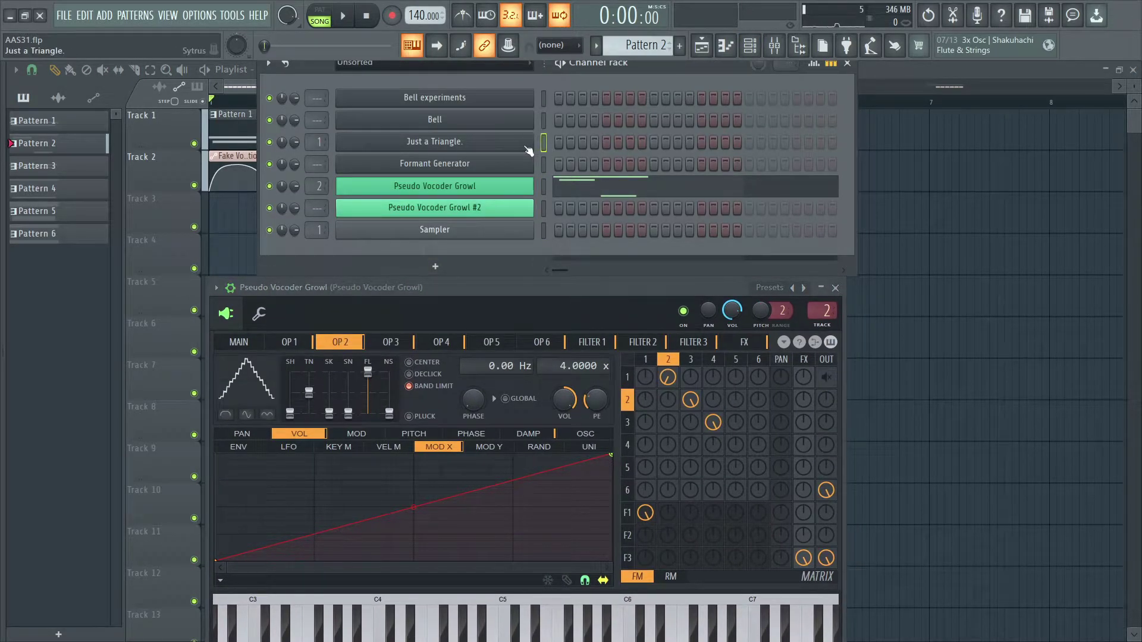
# Open the Just a Triangle Sytrus on operator 1 and move its window lower.
pyautogui.click(404, 143)
pyautogui.click(358, 200)
pyautogui.moveTo(410, 150); pyautogui.dragTo(269, 283)
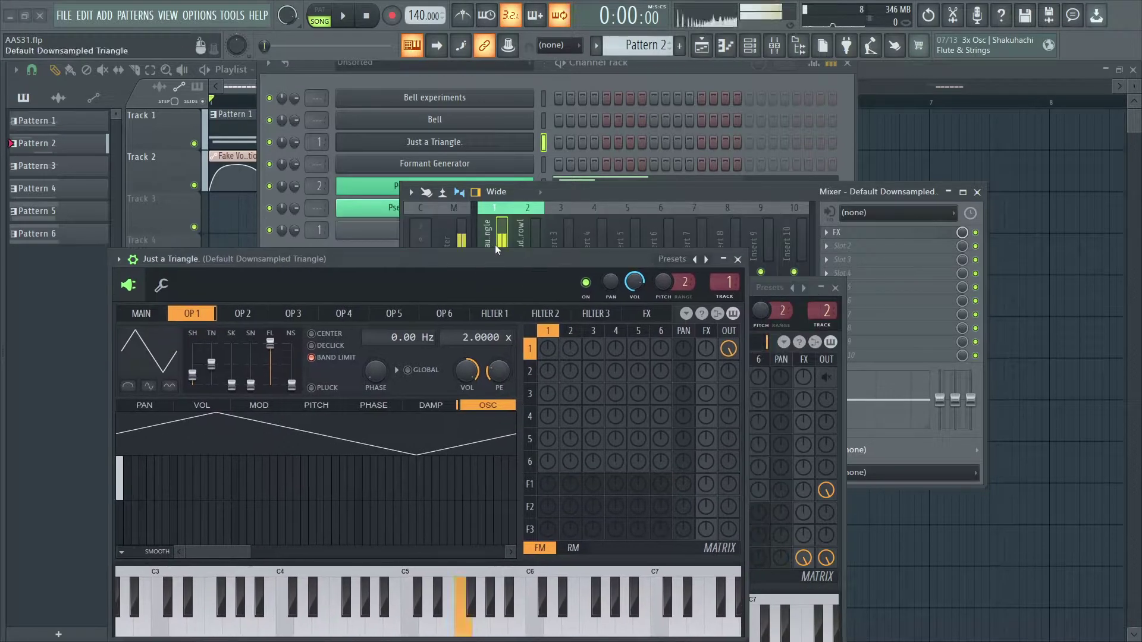
# Set Just a Triangle's root note to C5, audition it, and open Effector on its mixer track.
pyautogui.click(161, 286)
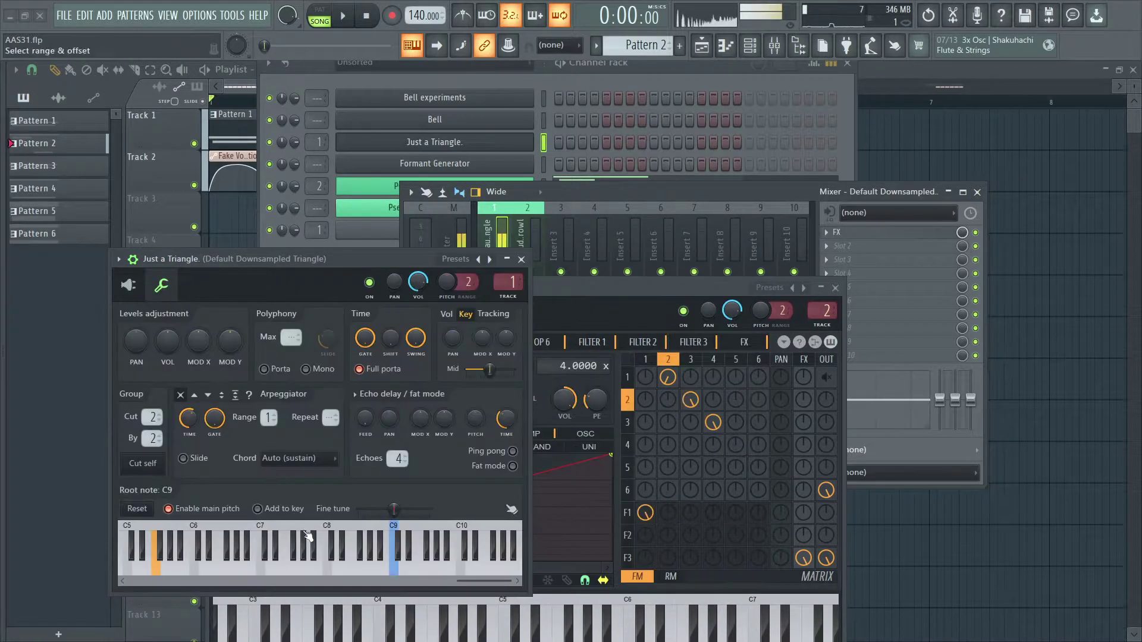
pyautogui.click(201, 530)
pyautogui.rightClick(130, 530)
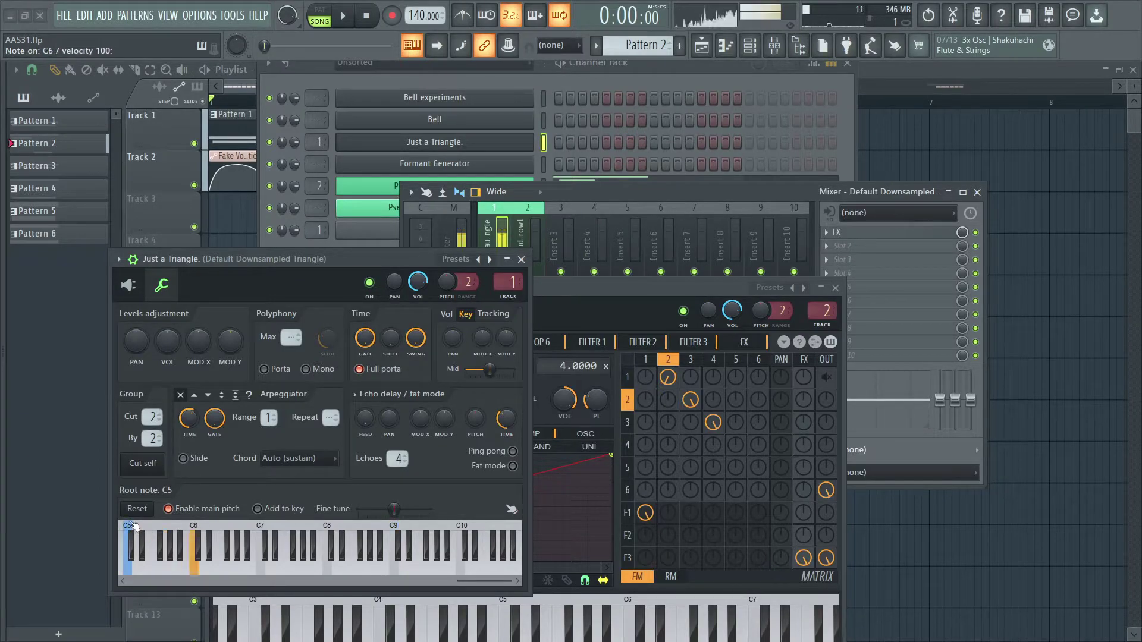
pyautogui.press('x')
pyautogui.press('c')
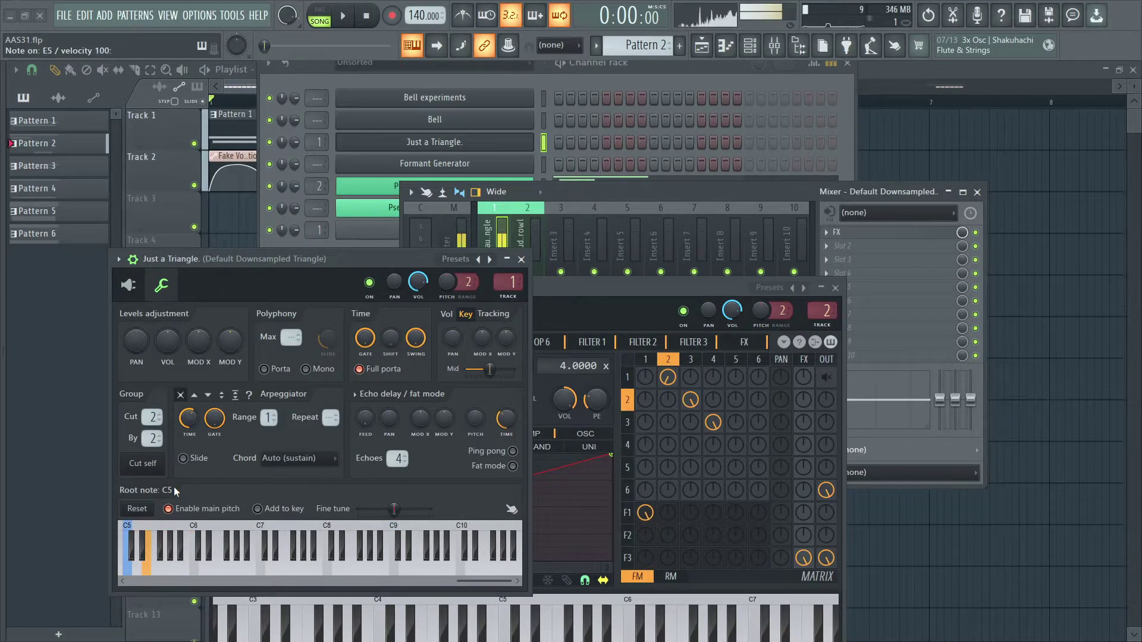
pyautogui.click(128, 285)
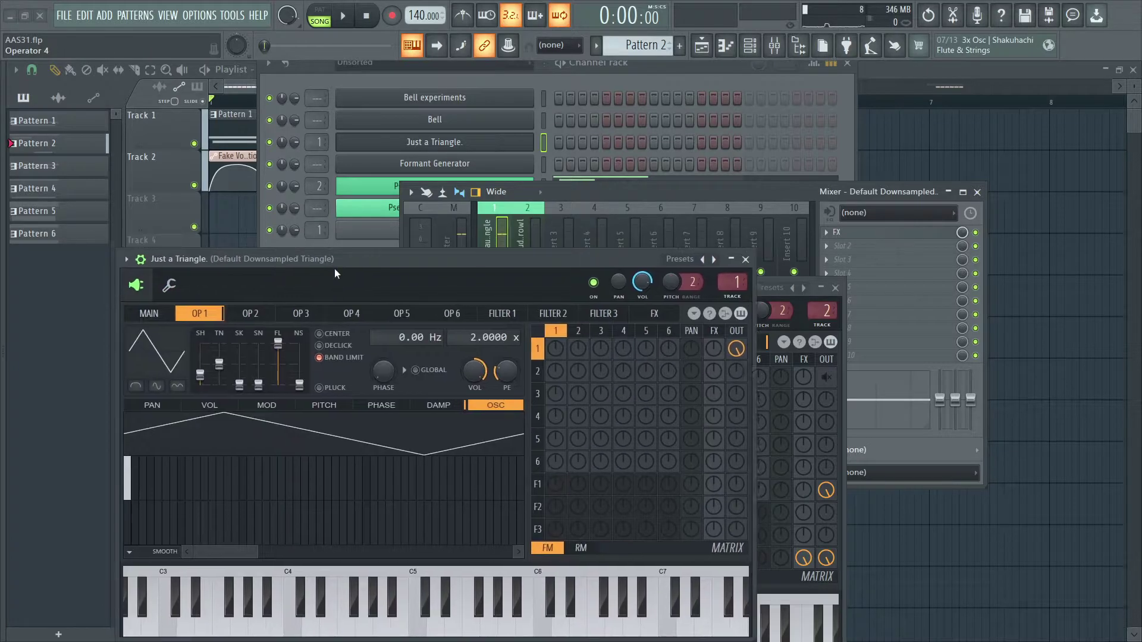
pyautogui.click(845, 232)
# Rearrange the Sytrus and Effector windows and move the crosshair on Effector's Lo-Fi XY pad.
pyautogui.moveTo(613, 261); pyautogui.dragTo(456, 334)
pyautogui.click(824, 116)
pyautogui.moveTo(681, 281); pyautogui.dragTo(609, 374)
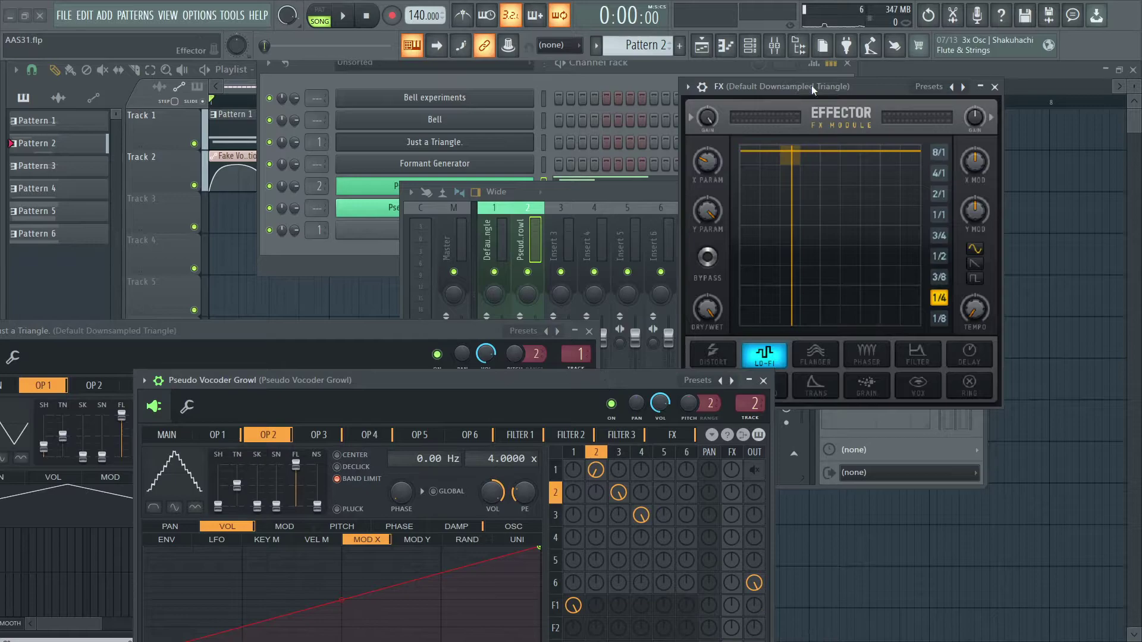
pyautogui.moveTo(812, 84)
pyautogui.mouseDown()
pyautogui.moveTo(662, 57)
pyautogui.moveTo(800, 69)
pyautogui.mouseUp()
pyautogui.moveTo(879, 92); pyautogui.dragTo(904, 120)
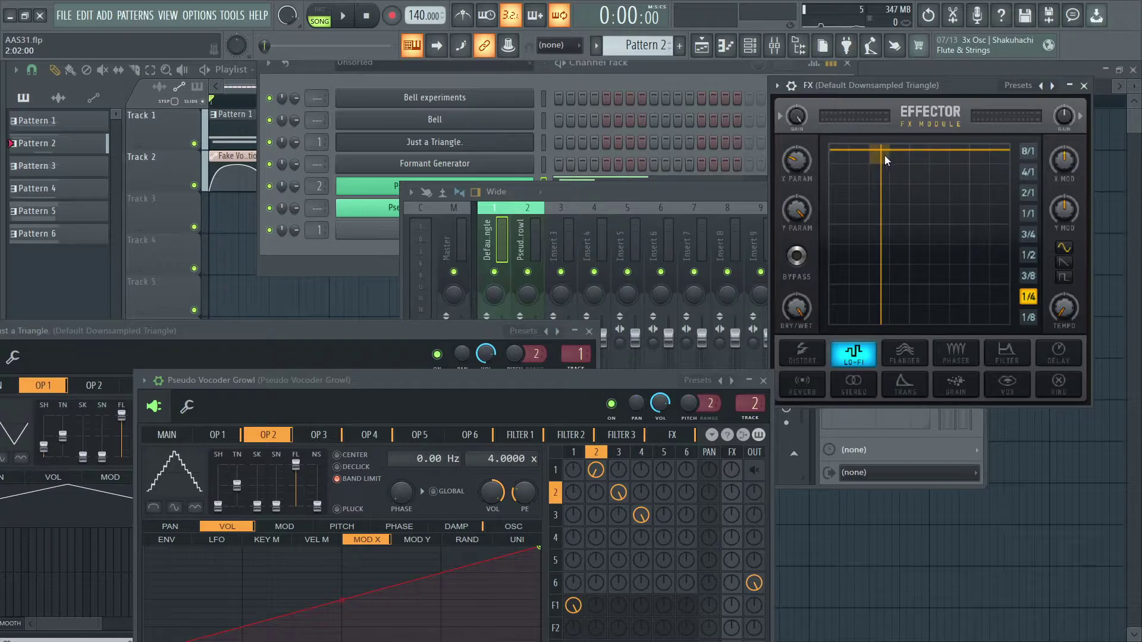
pyautogui.moveTo(890, 155)
pyautogui.mouseDown()
pyautogui.moveTo(871, 153)
pyautogui.moveTo(928, 149)
pyautogui.moveTo(822, 145)
pyautogui.moveTo(1016, 152)
pyautogui.moveTo(879, 155)
pyautogui.mouseUp()
pyautogui.click(264, 355)
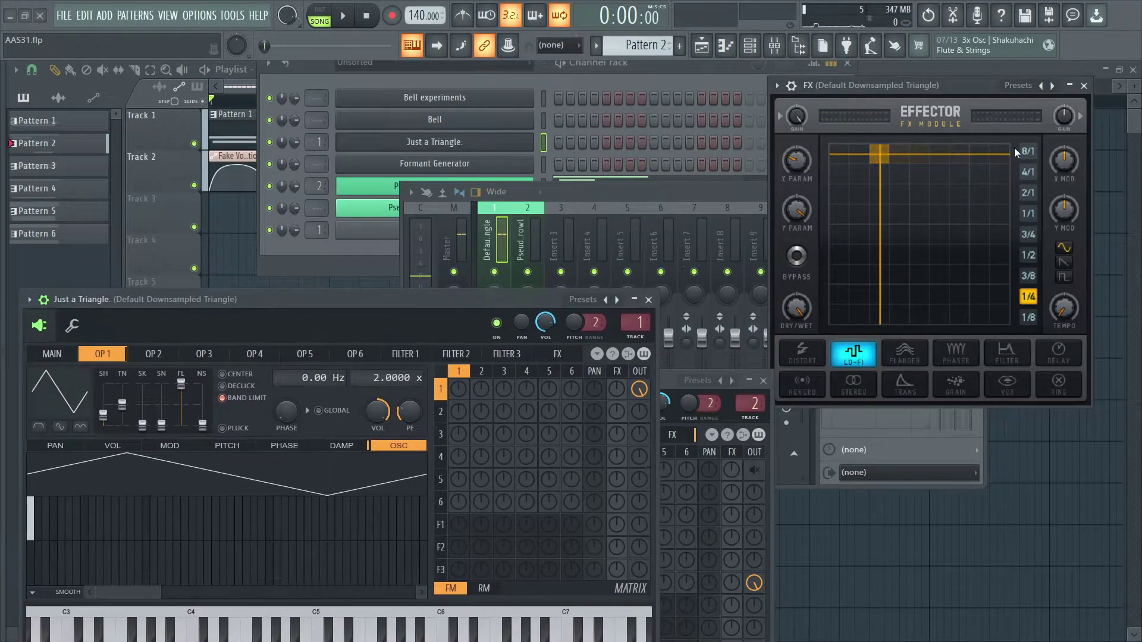
# Open Edison on the Master insert, record the Just a Triangle output, and normalize it.
pyautogui.click(462, 238)
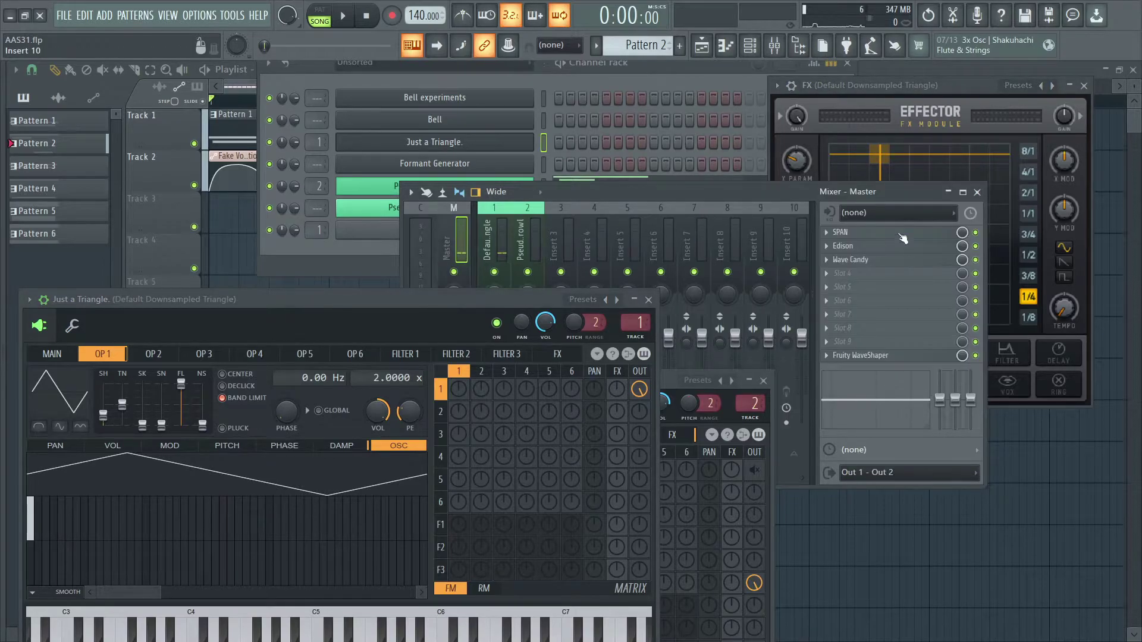
pyautogui.click(864, 248)
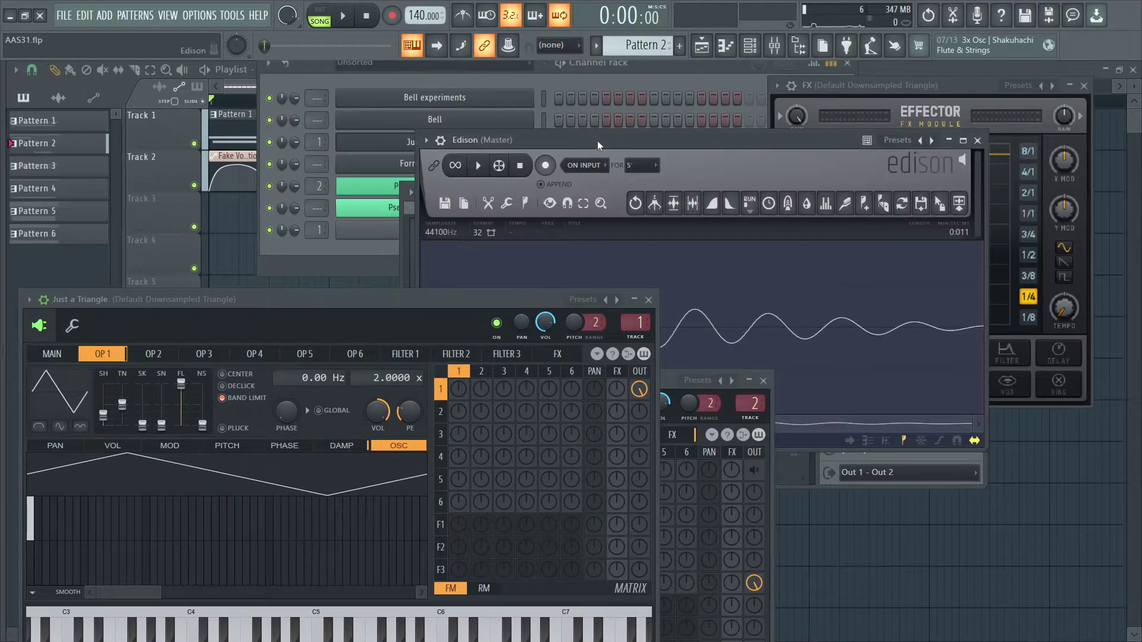
pyautogui.moveTo(597, 140); pyautogui.dragTo(654, 64)
pyautogui.moveTo(312, 299); pyautogui.dragTo(307, 264)
pyautogui.click(599, 87)
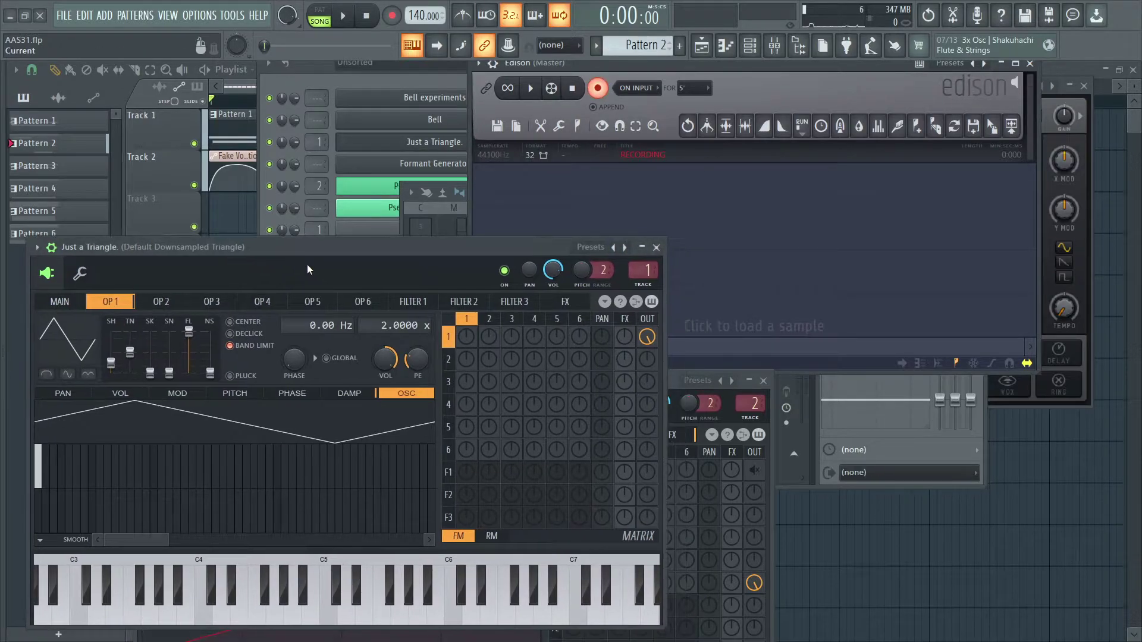
pyautogui.click(598, 88)
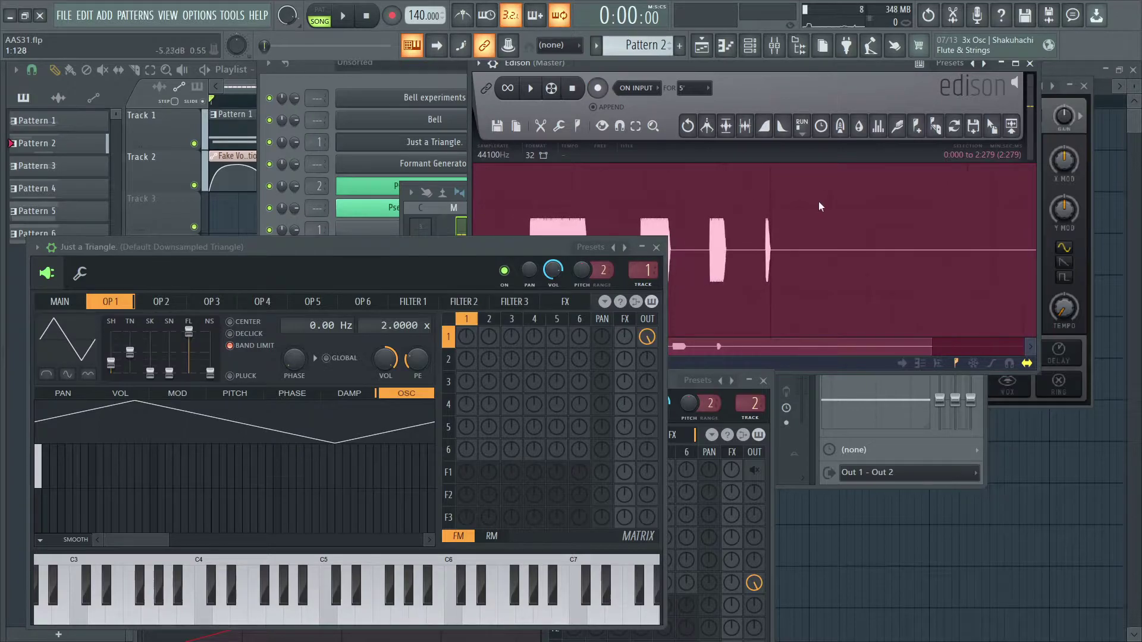
pyautogui.click(726, 126)
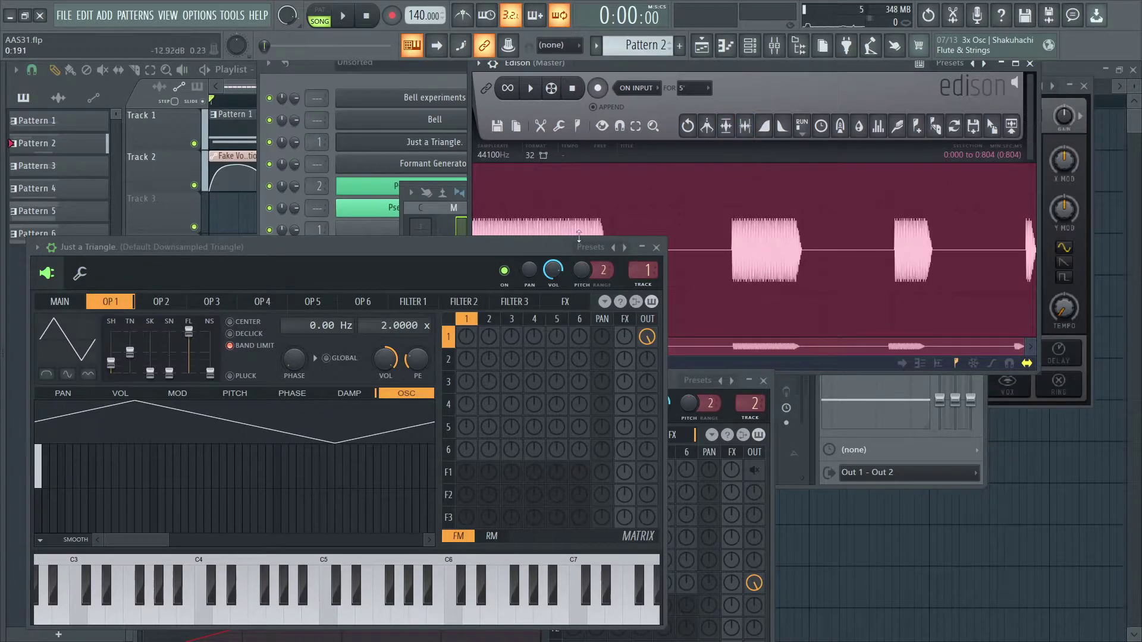
# Delete the surrounding parts of the recording until one stepped-triangle cycle remains.
pyautogui.moveTo(508, 261); pyautogui.dragTo(201, 384)
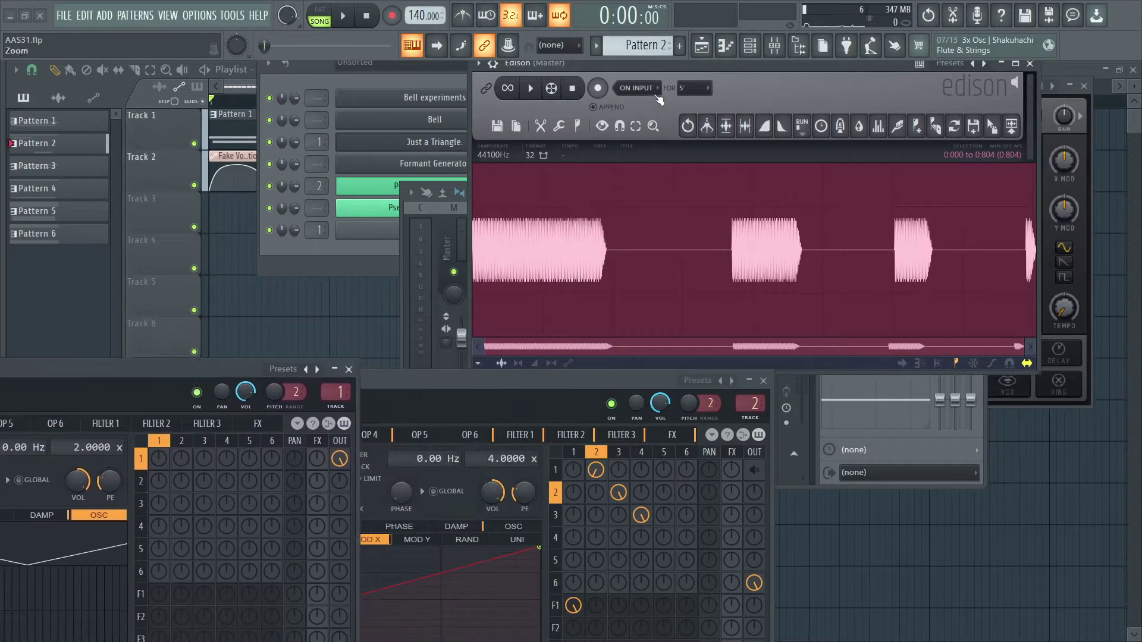
pyautogui.moveTo(663, 59); pyautogui.dragTo(605, 54)
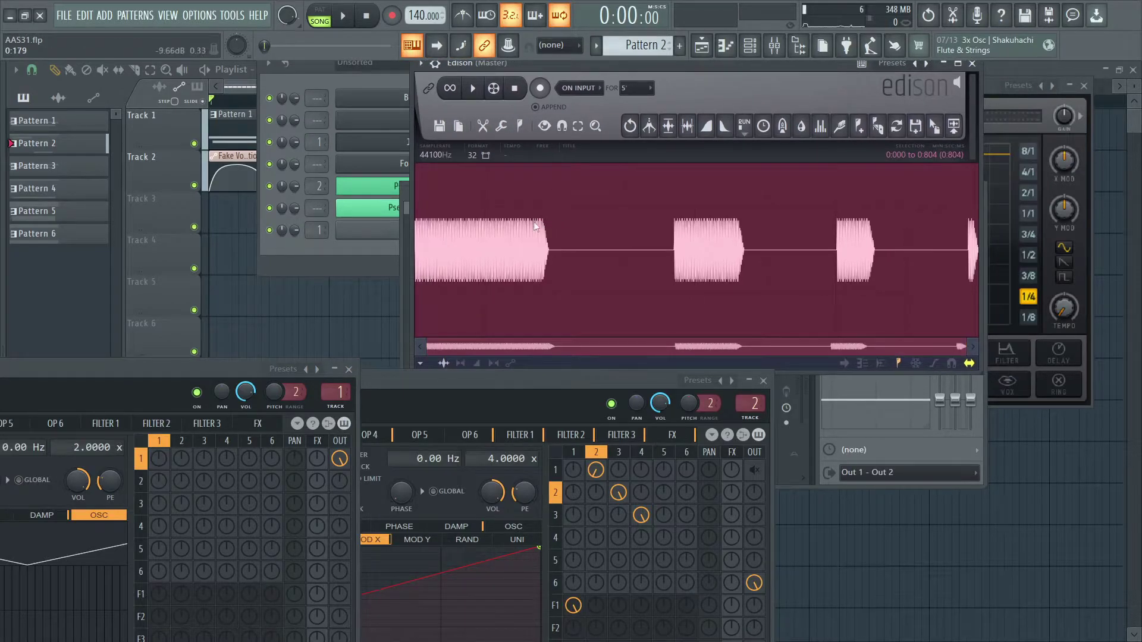
pyautogui.hotkey('ctrl', 'z')
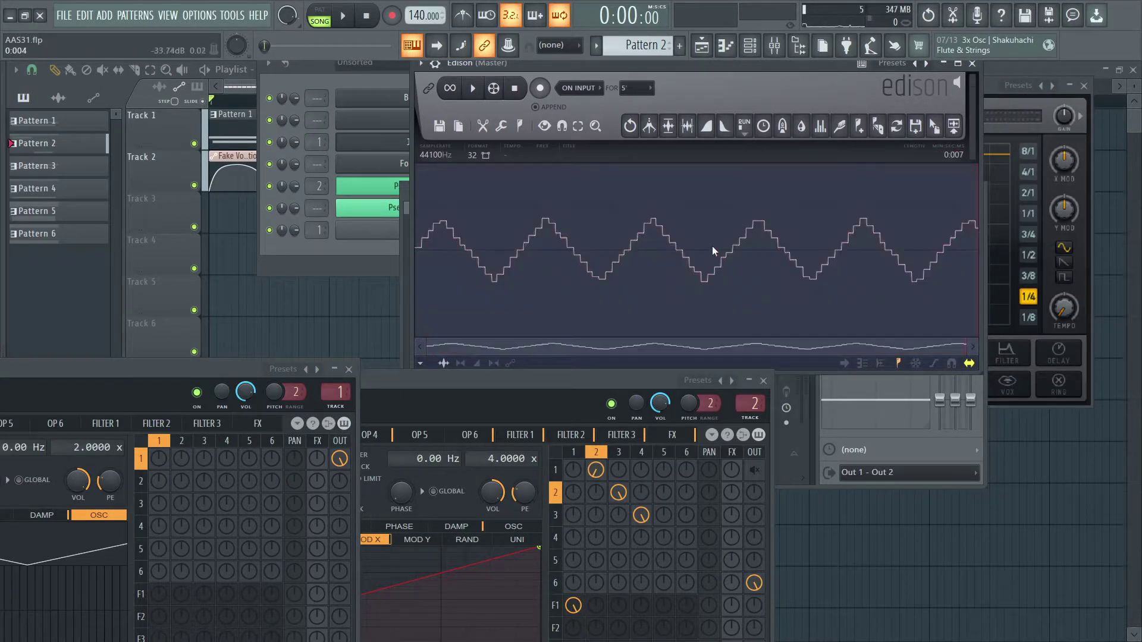
pyautogui.moveTo(712, 241); pyautogui.dragTo(976, 244)
pyautogui.press('Delete')
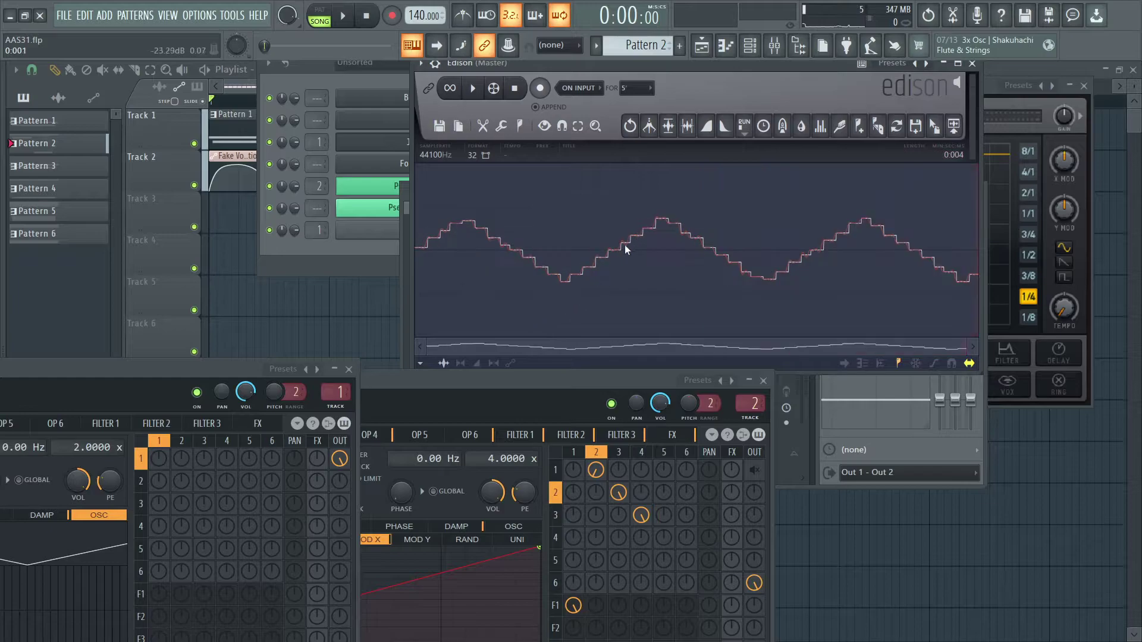
pyautogui.moveTo(555, 252); pyautogui.dragTo(417, 250)
pyautogui.press('Delete')
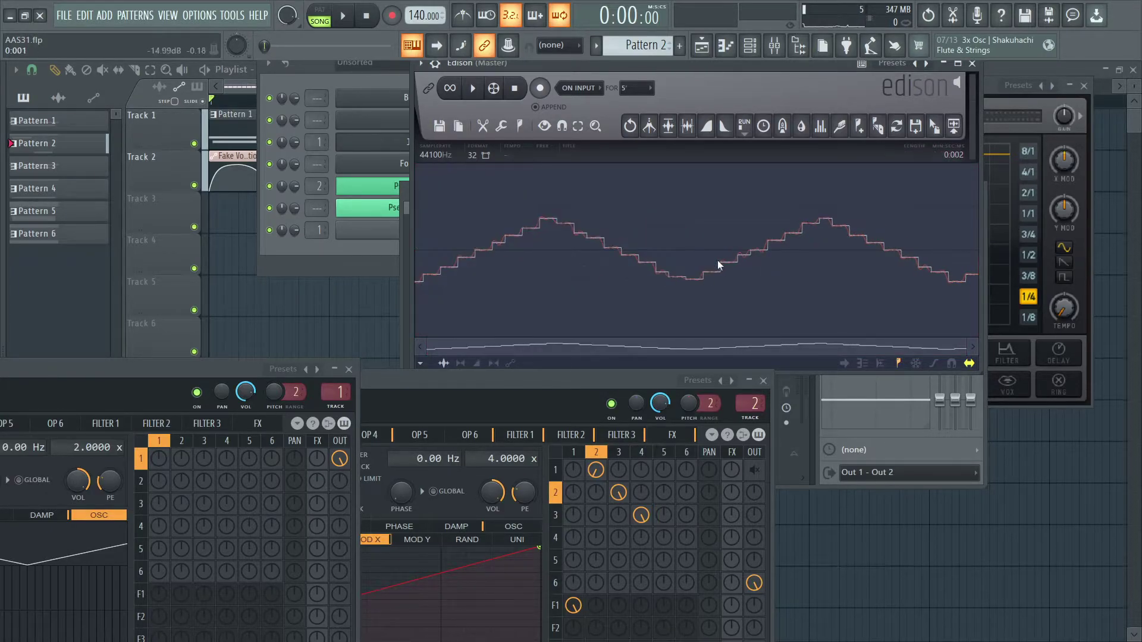
pyautogui.moveTo(721, 264); pyautogui.dragTo(976, 265)
pyautogui.press('Delete')
pyautogui.moveTo(118, 381); pyautogui.dragTo(661, 316)
# Load the Edison recording as Just a Triangle's operator 2 waveform.
pyautogui.click(393, 363)
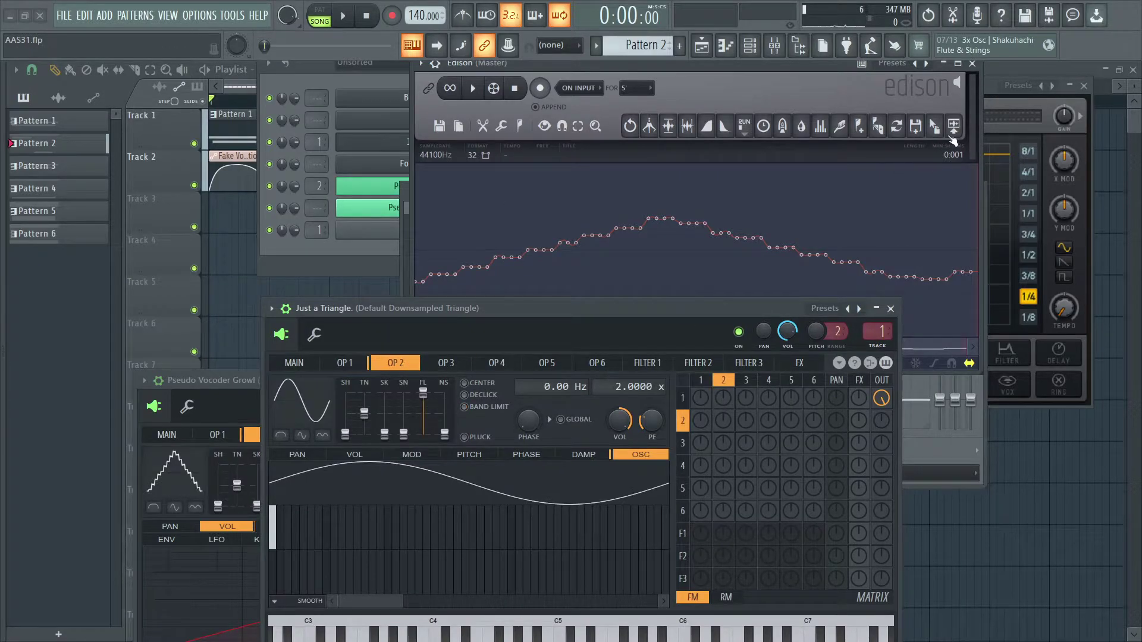
pyautogui.moveTo(952, 138); pyautogui.dragTo(295, 405)
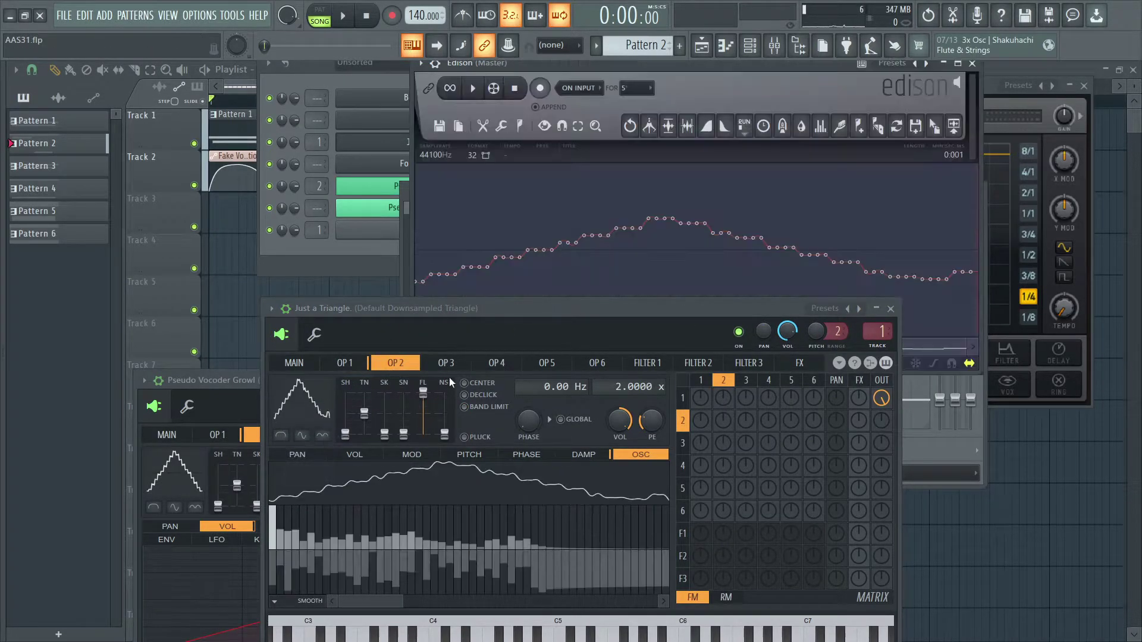
pyautogui.moveTo(464, 310); pyautogui.dragTo(402, 260)
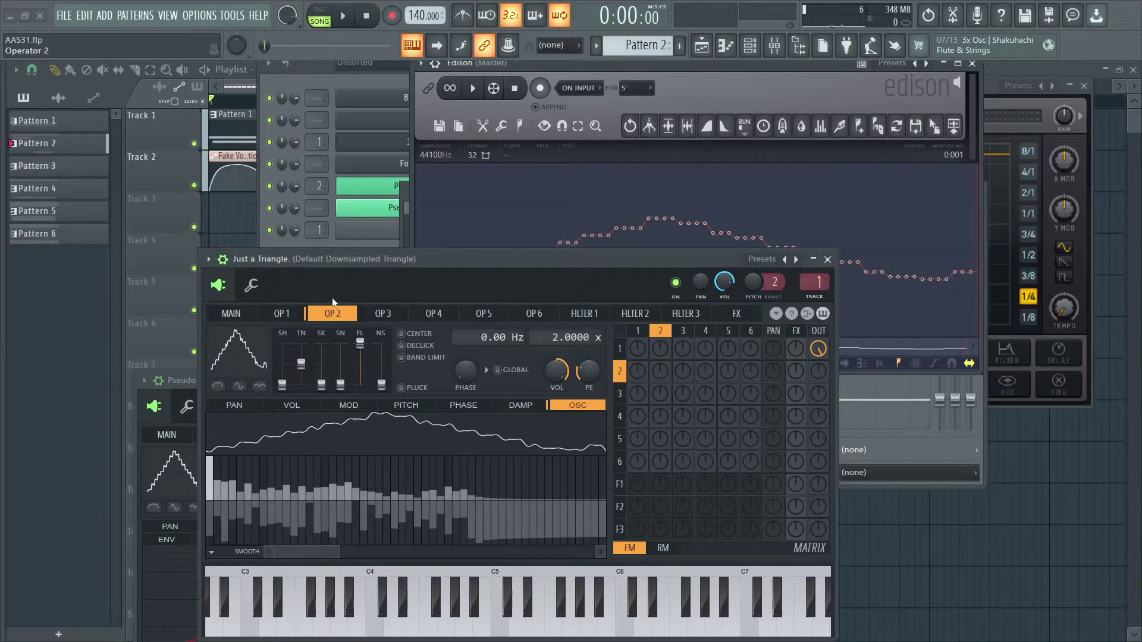
# Close Just a Triangle and Edison, and move Pseudo Vocoder Growl up to reveal its keyboard.
pyautogui.moveTo(344, 276); pyautogui.dragTo(474, 226)
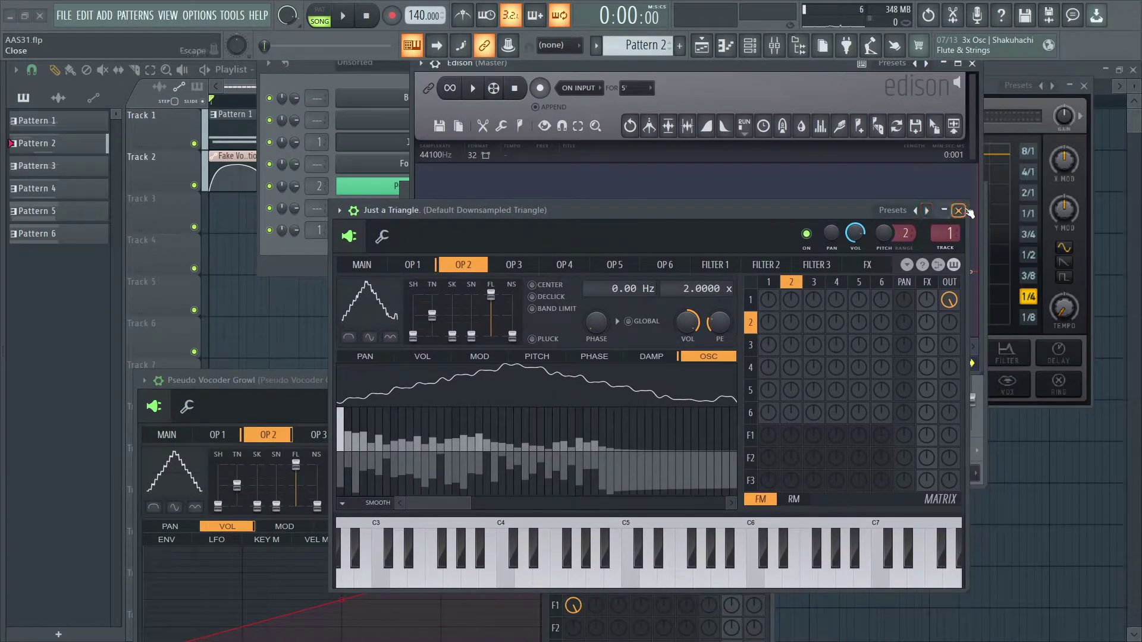
pyautogui.click(944, 211)
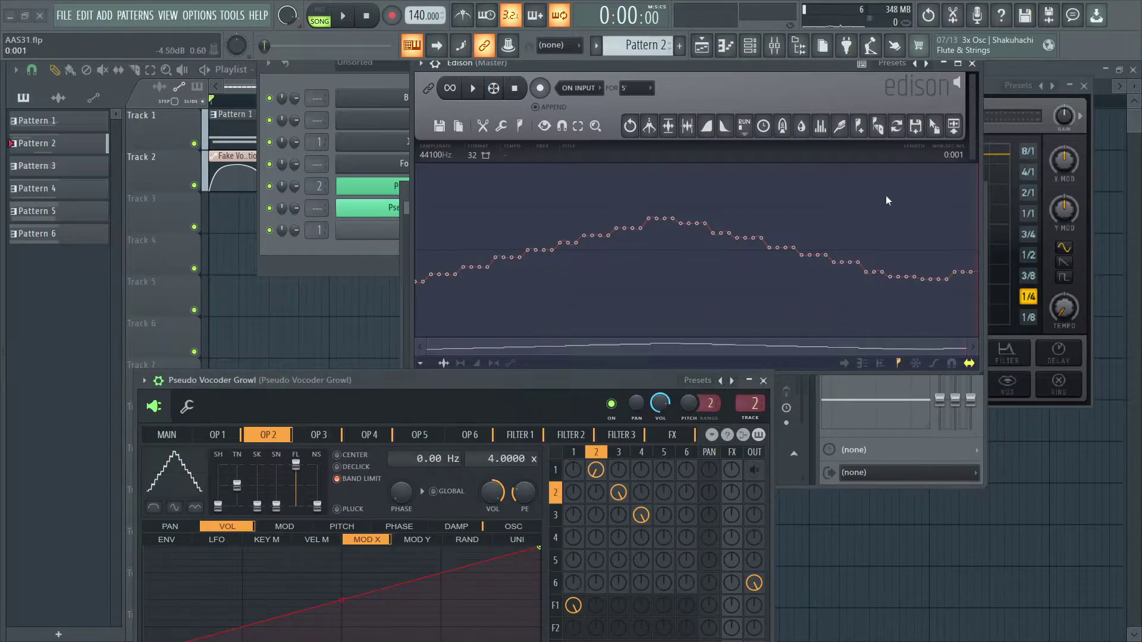
pyautogui.click(971, 63)
pyautogui.moveTo(324, 454); pyautogui.dragTo(405, 202)
# Copy operator 2's oscillator settings and paste them into operator 3.
pyautogui.click(422, 229)
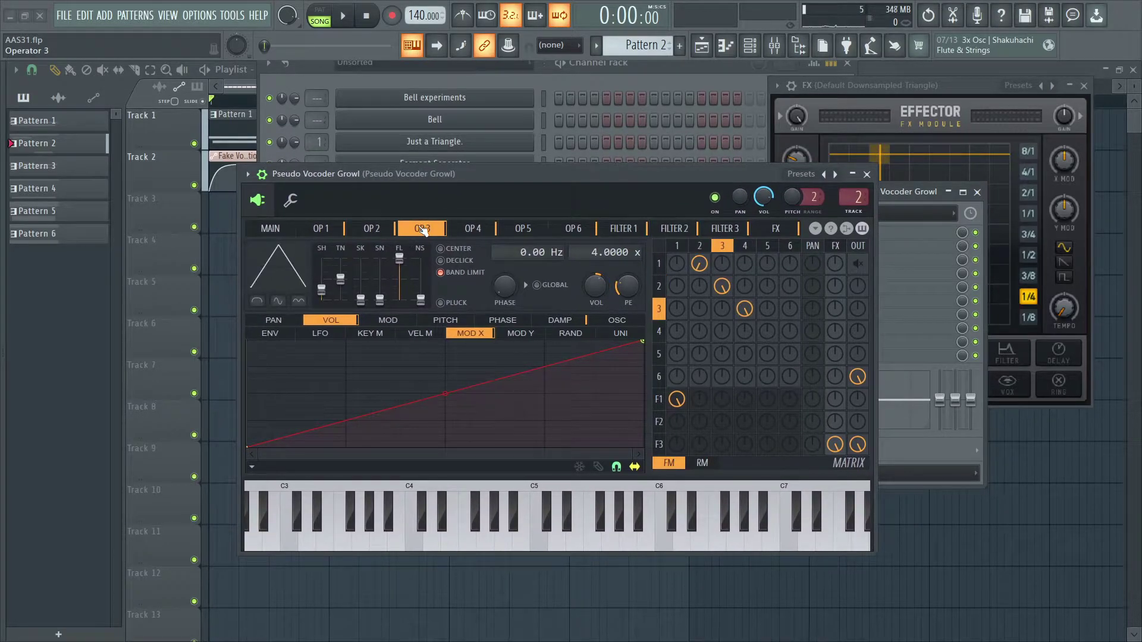
pyautogui.click(637, 325)
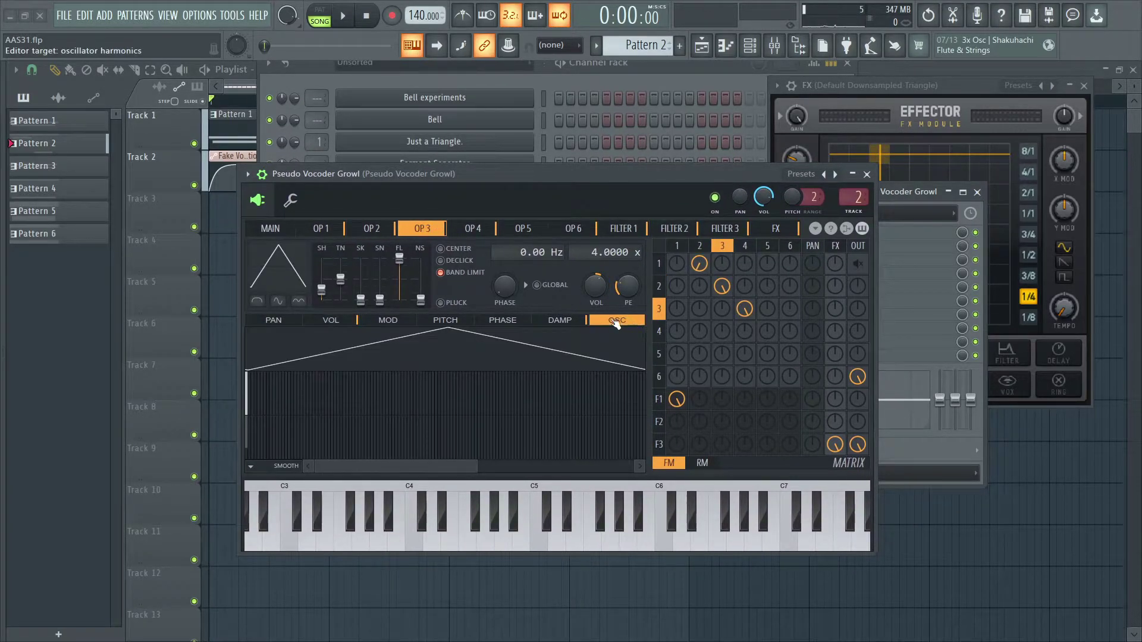
pyautogui.click(374, 231)
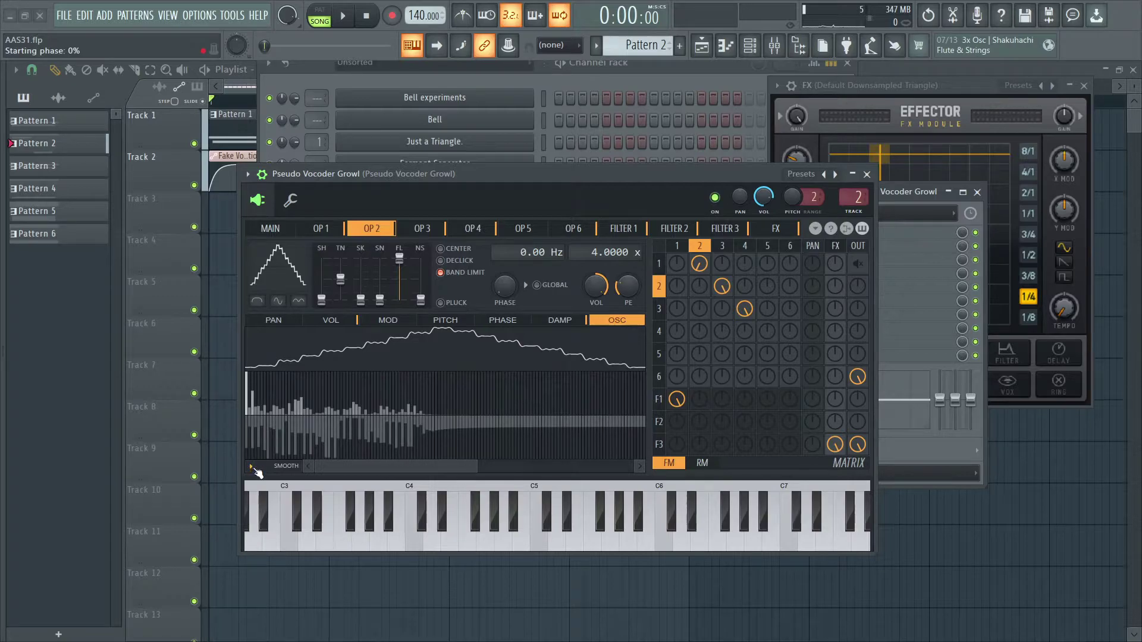
pyautogui.click(816, 229)
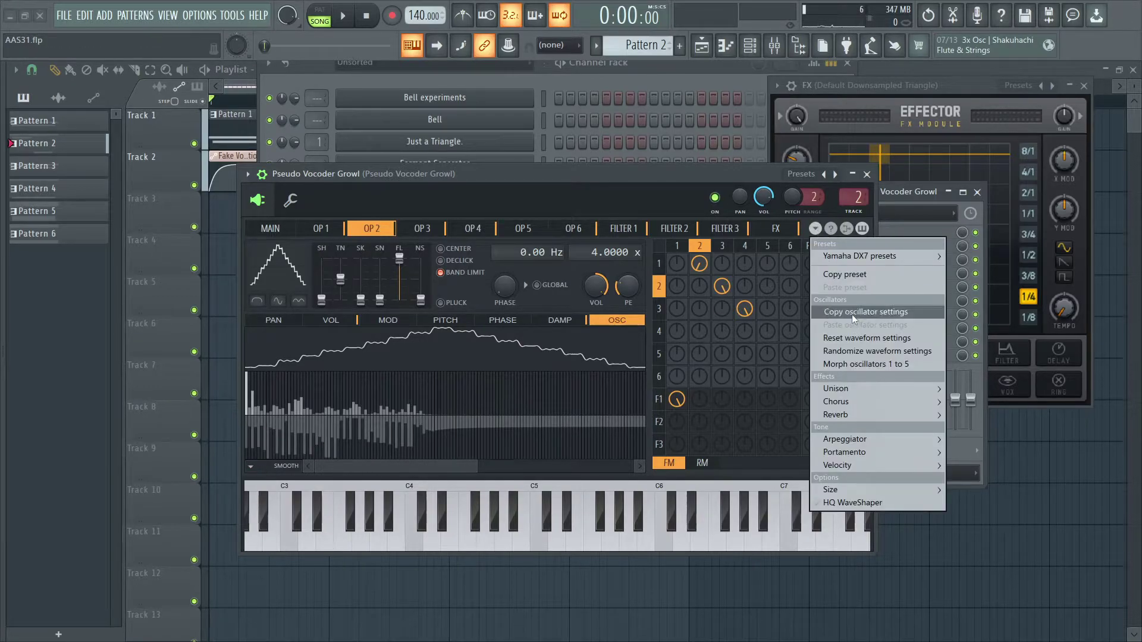
pyautogui.click(852, 313)
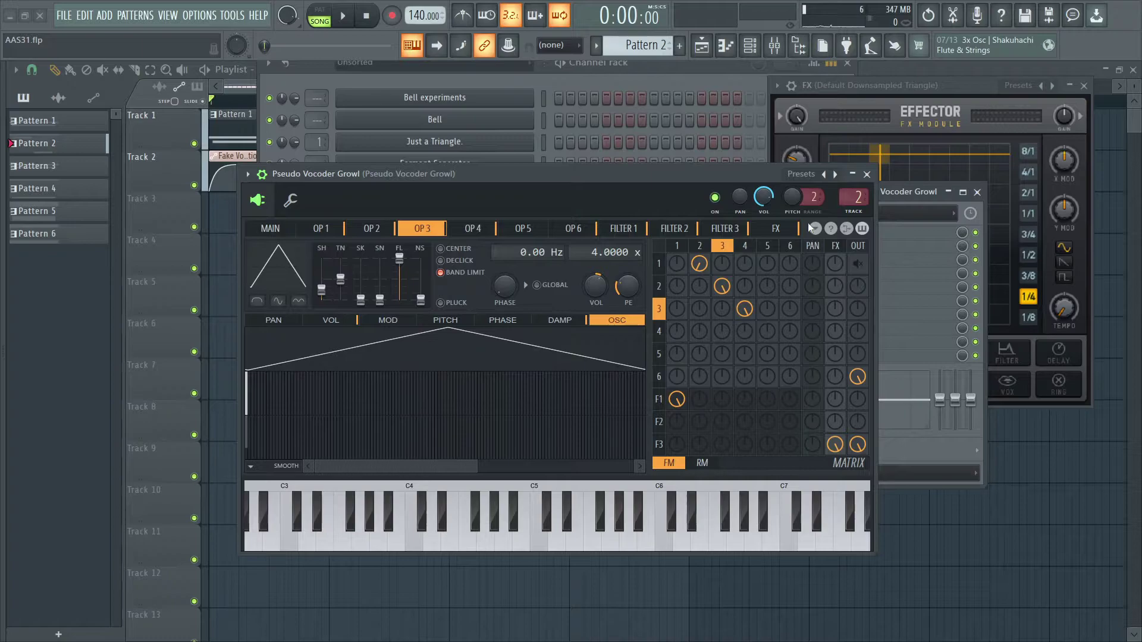
pyautogui.click(813, 229)
pyautogui.click(851, 325)
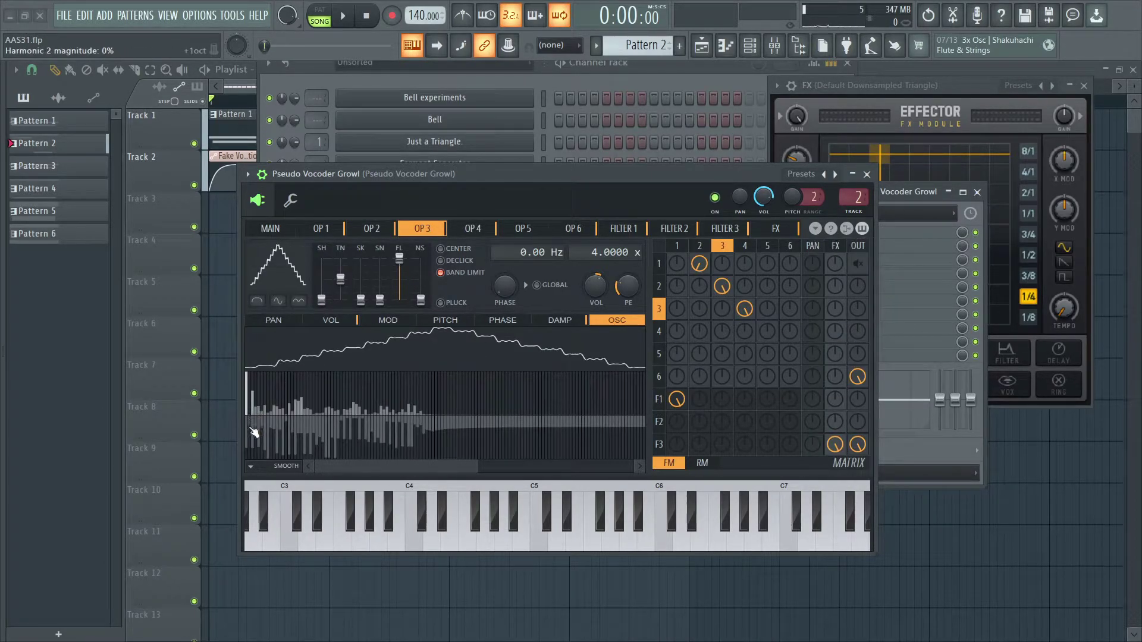
# Flatten operator 3's harmonics and reshape its wave into a triangle.
pyautogui.moveTo(254, 432); pyautogui.dragTo(618, 424)
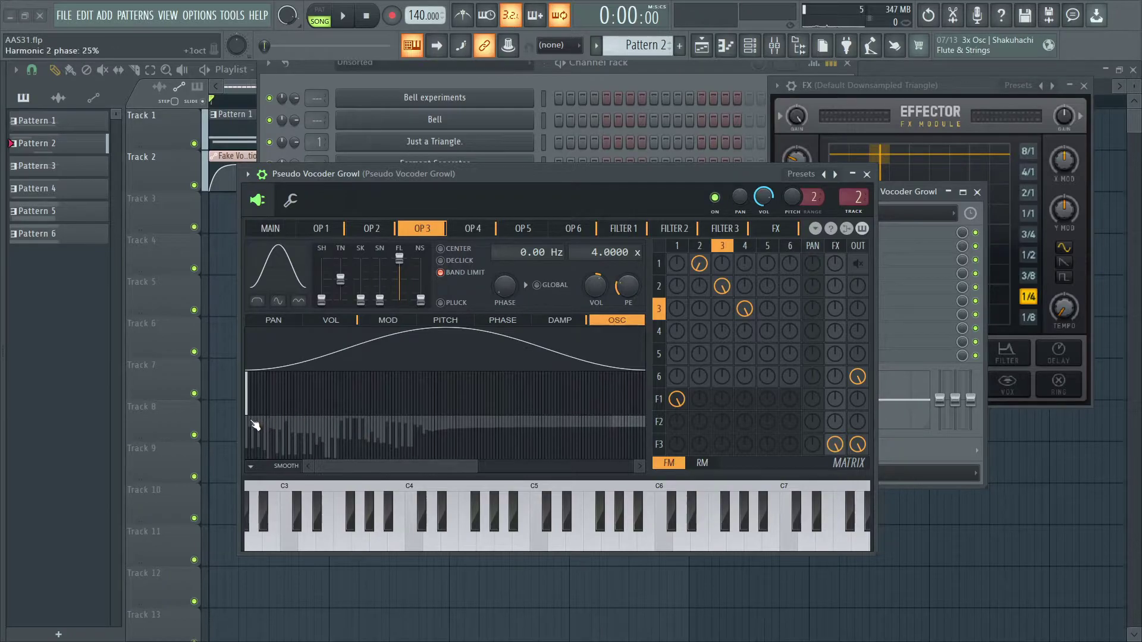
pyautogui.moveTo(256, 410); pyautogui.dragTo(642, 437)
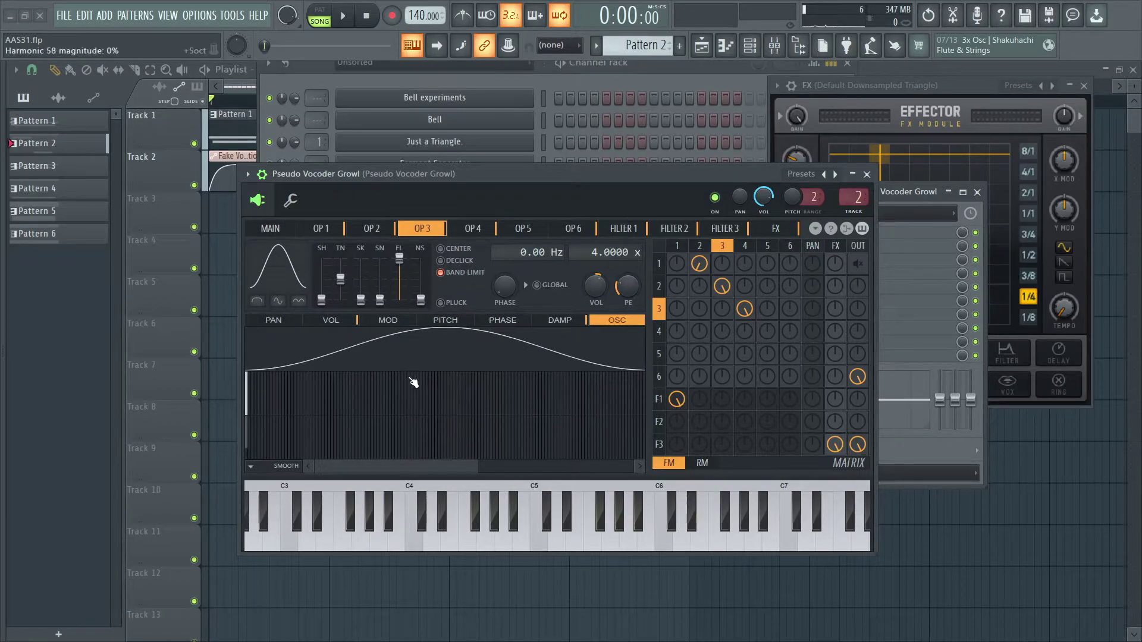
pyautogui.scroll(-2, 440, 470)
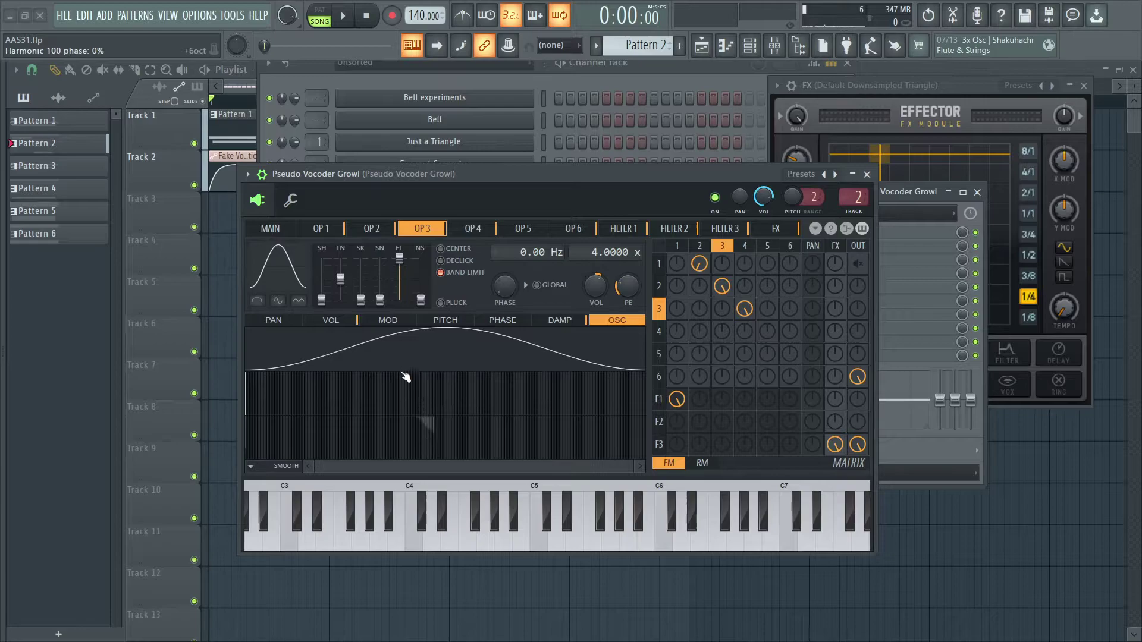
pyautogui.scroll(1, 455, 470)
pyautogui.scroll(2, 455, 470)
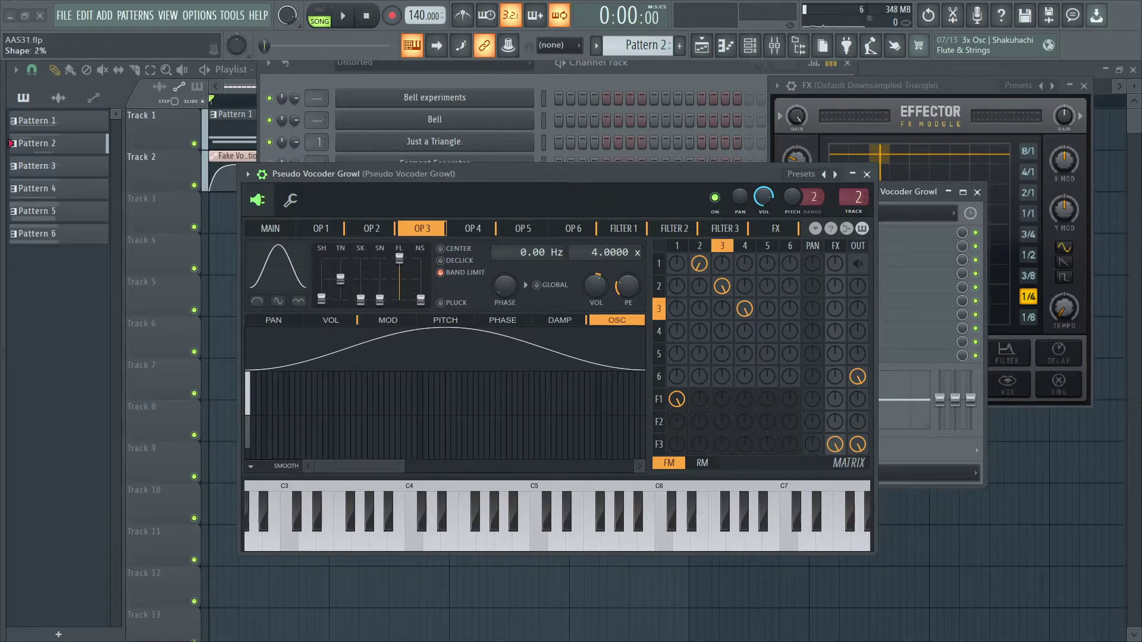
pyautogui.moveTo(322, 289); pyautogui.dragTo(329, 295)
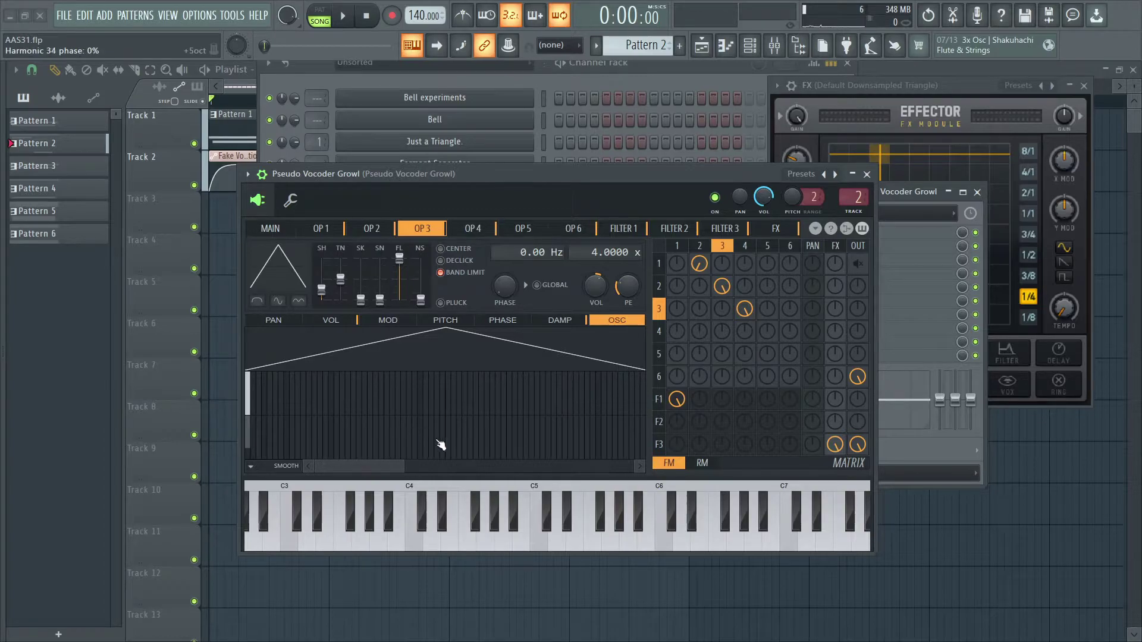
# Play the song and turn operator 3's volume down to zero while listening.
pyautogui.click(270, 228)
pyautogui.press('space')
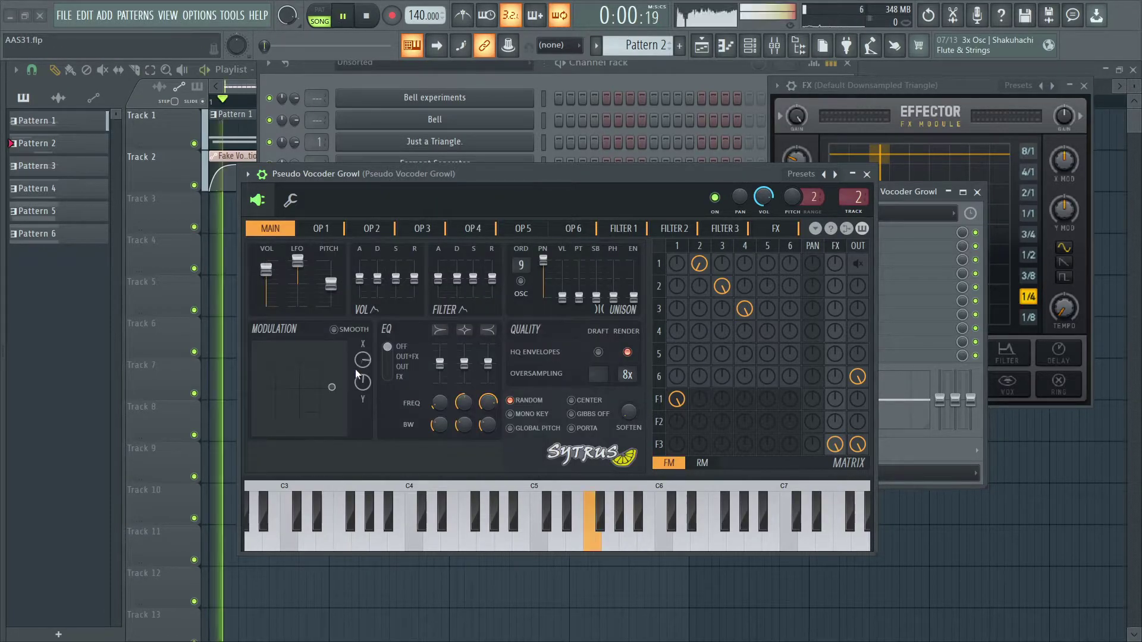
pyautogui.press('space')
pyautogui.click(423, 229)
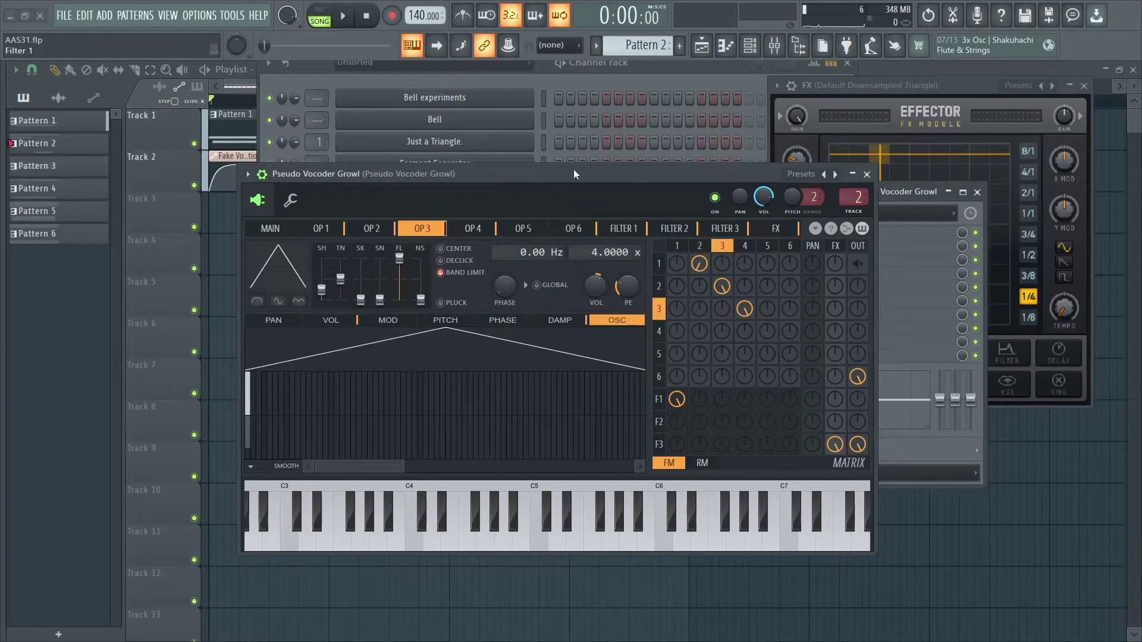
pyautogui.rightClick(596, 285)
pyautogui.press('Escape')
pyautogui.press('space')
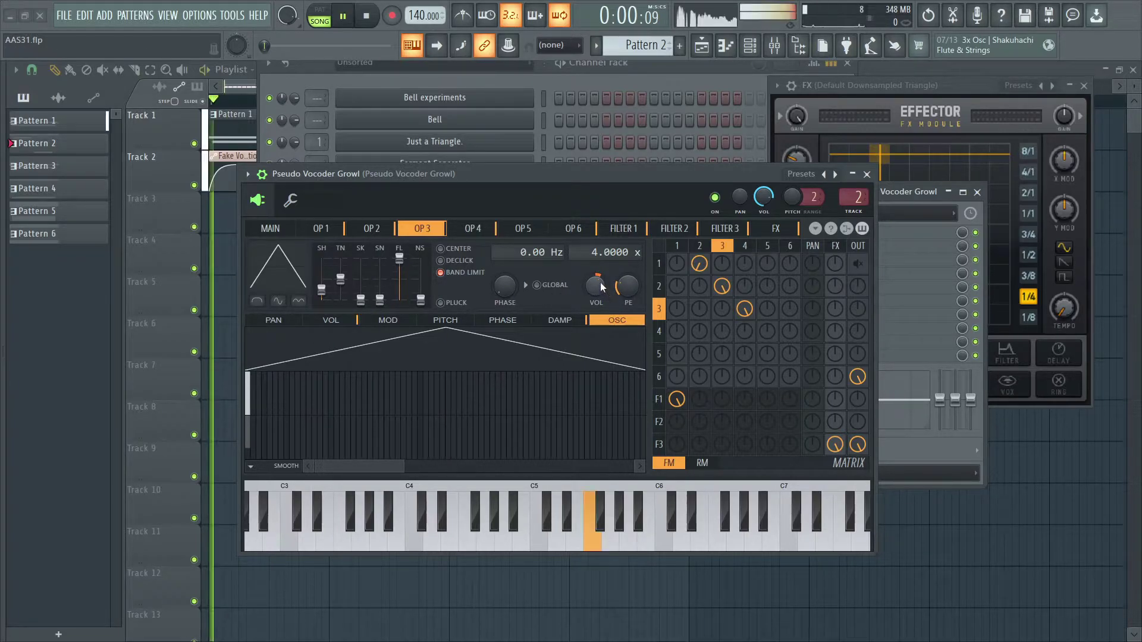
pyautogui.moveTo(599, 287); pyautogui.dragTo(599, 321)
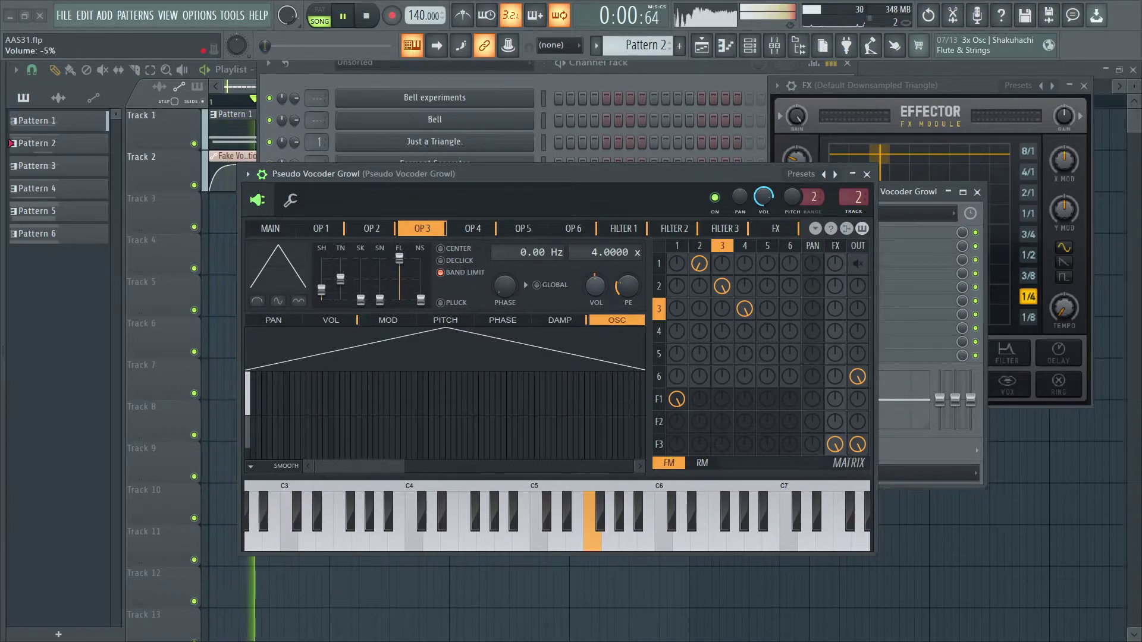
pyautogui.press('space')
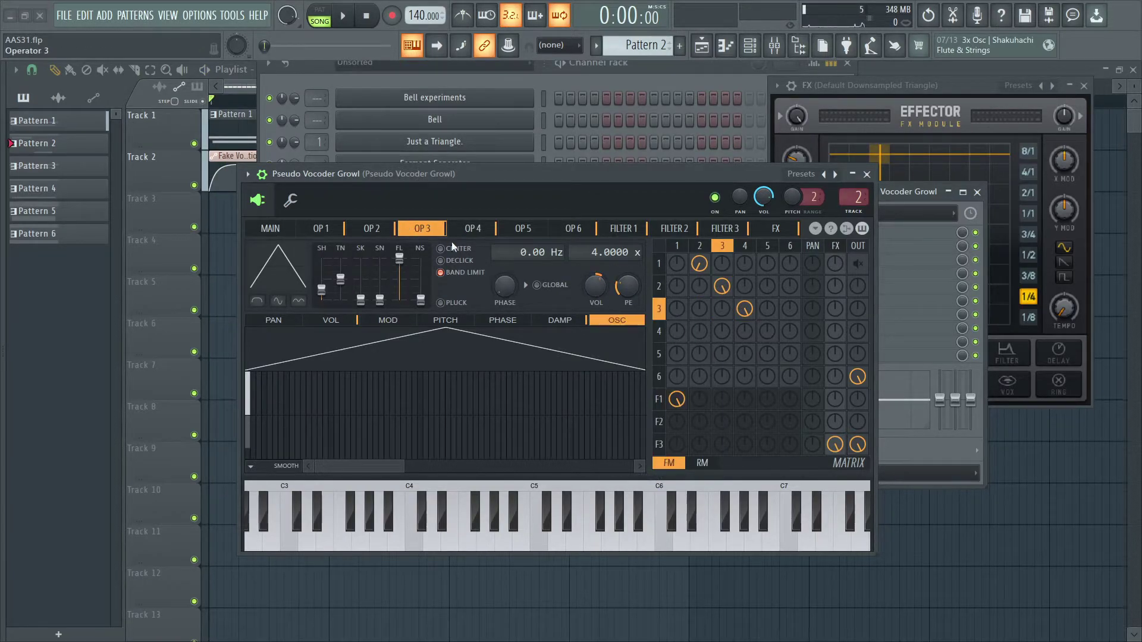
# Open the Formant Generator Sytrus from the Channel rack and close Pseudo Vocoder Growl.
pyautogui.click(477, 234)
pyautogui.moveTo(506, 190); pyautogui.dragTo(492, 250)
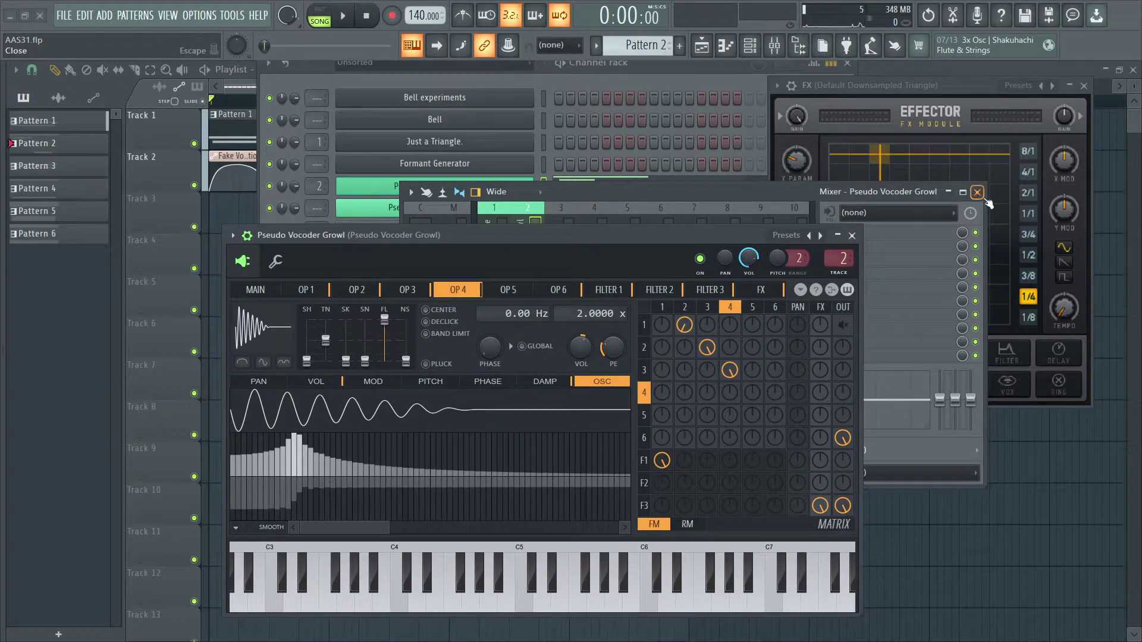
pyautogui.moveTo(734, 237); pyautogui.dragTo(558, 335)
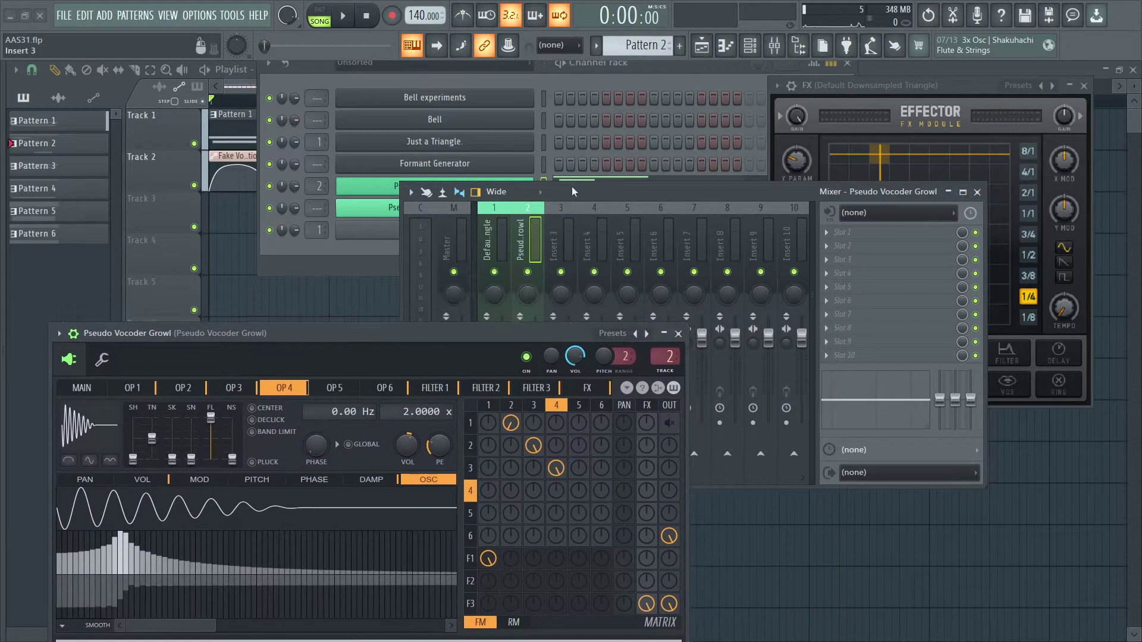
pyautogui.moveTo(572, 187); pyautogui.dragTo(645, 218)
pyautogui.click(519, 168)
pyautogui.click(521, 170)
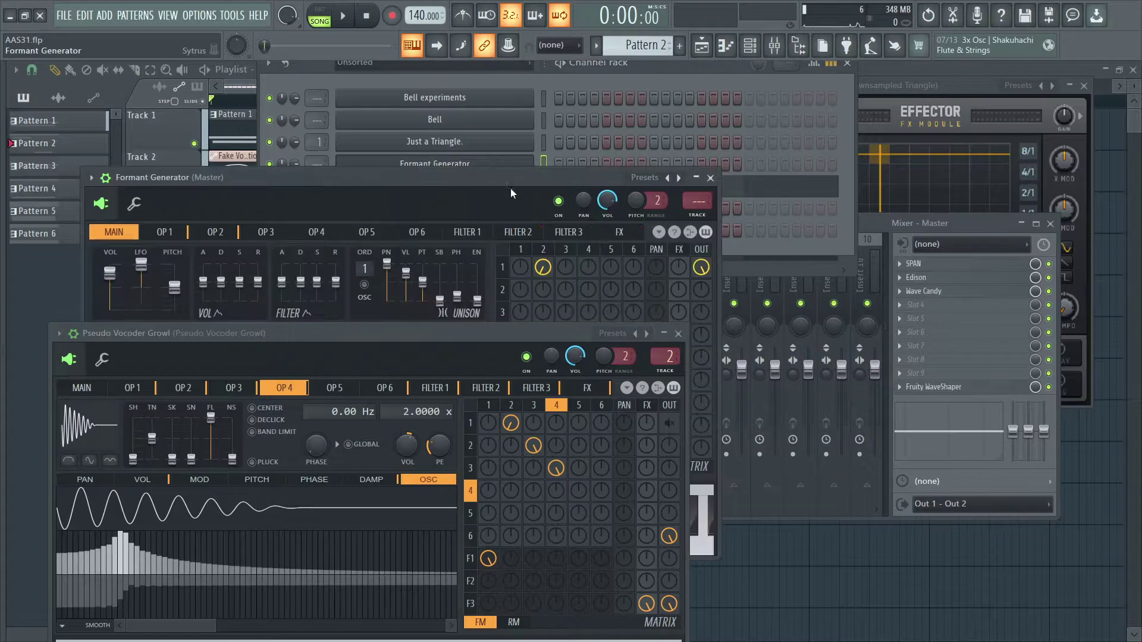
pyautogui.moveTo(438, 309); pyautogui.dragTo(409, 532)
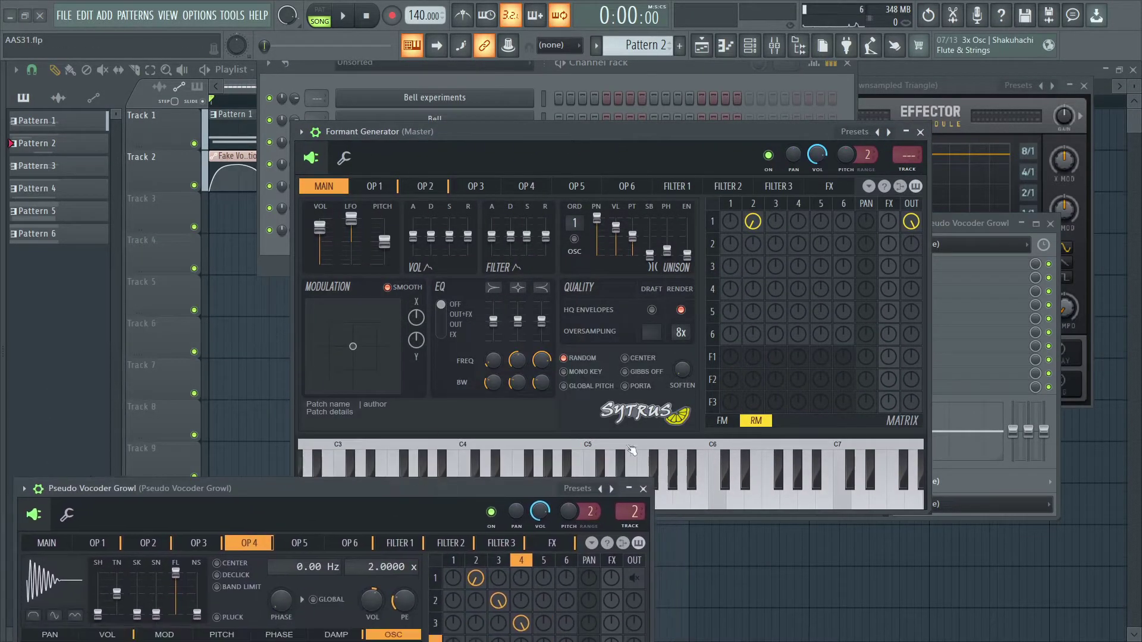
pyautogui.click(648, 531)
# Compare Formant Generator's operator 1 sine with operator 2's falling ramp at 0.2500 x ratio.
pyautogui.moveTo(461, 132); pyautogui.dragTo(390, 202)
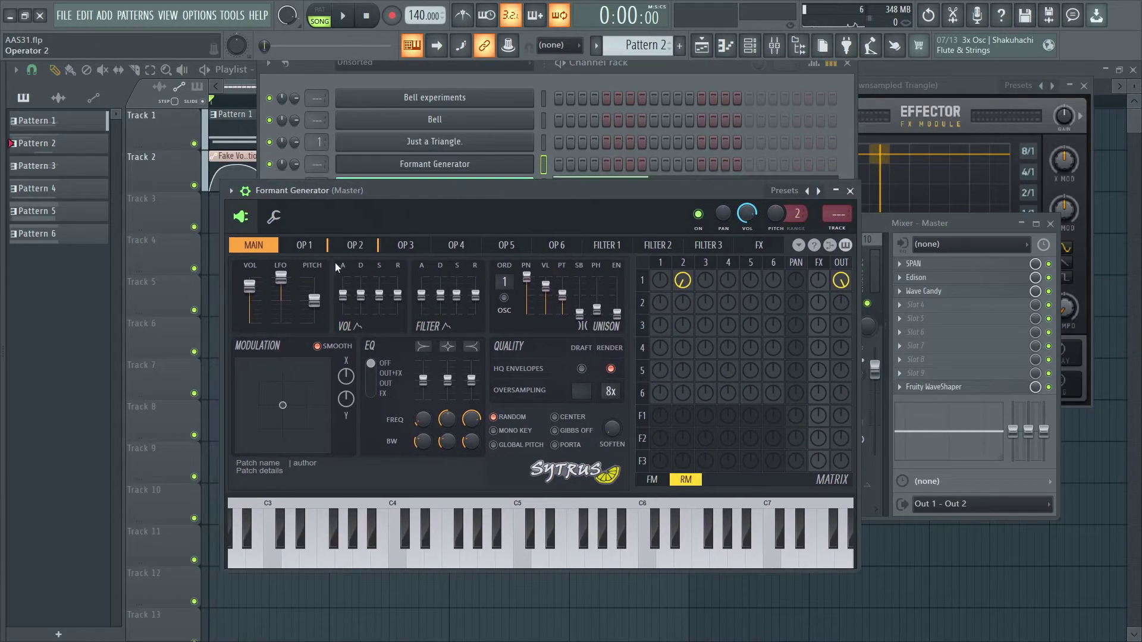
pyautogui.click(304, 246)
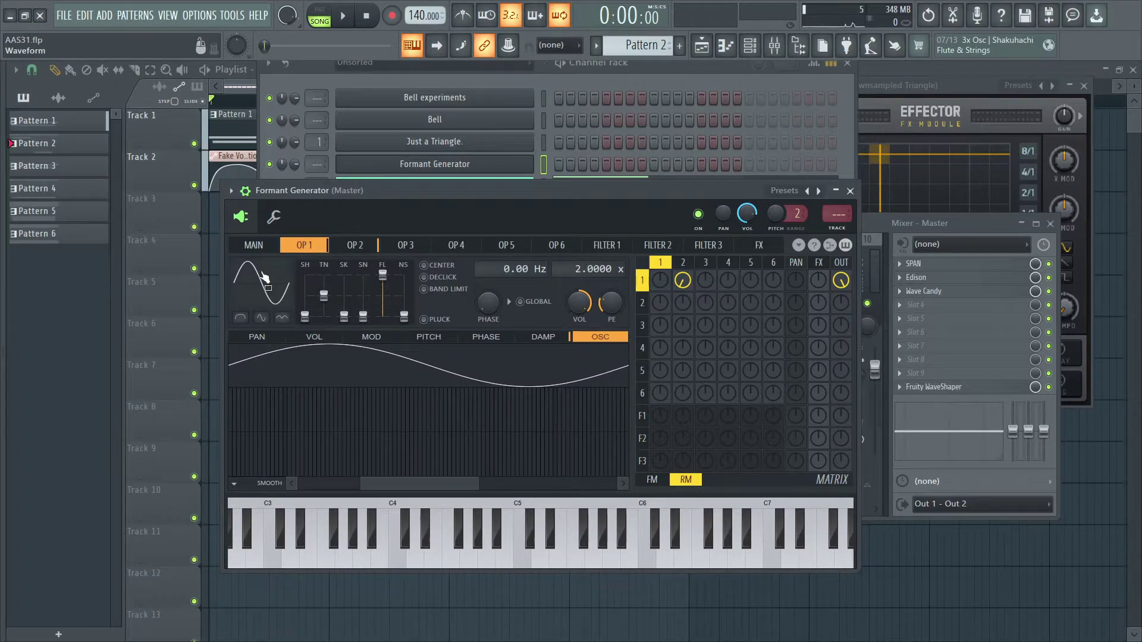
pyautogui.click(349, 247)
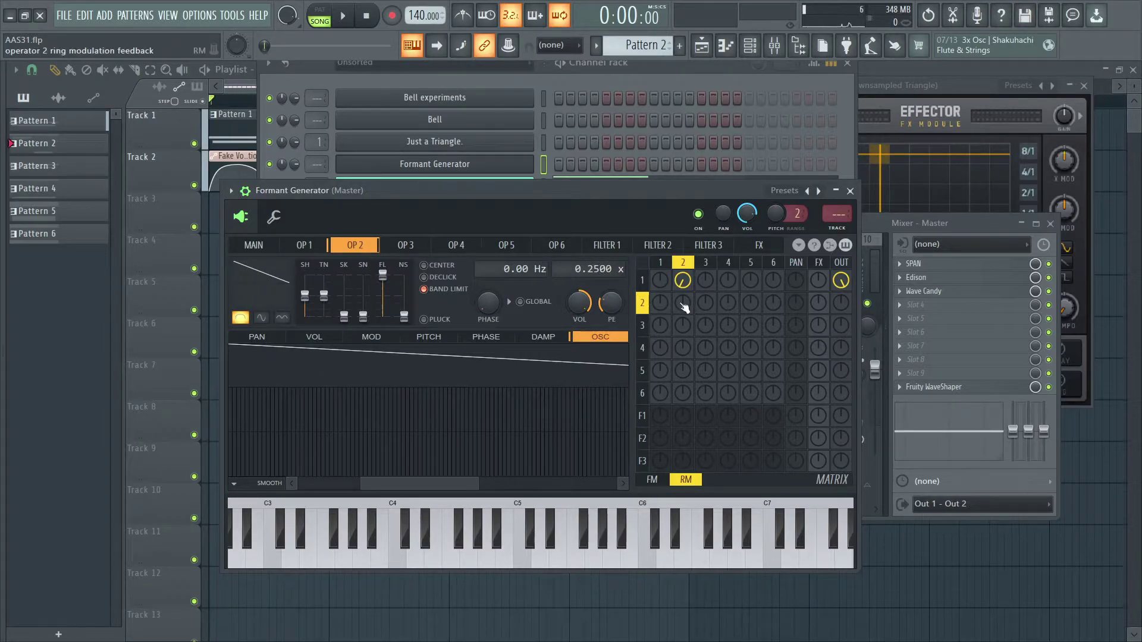
pyautogui.click(329, 246)
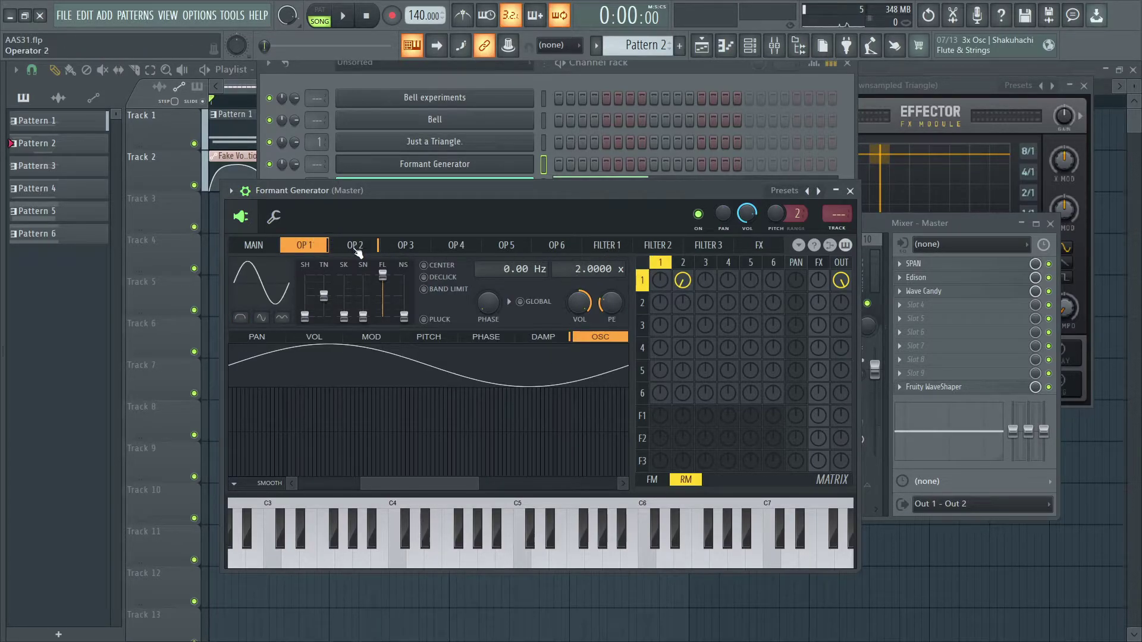
pyautogui.click(357, 247)
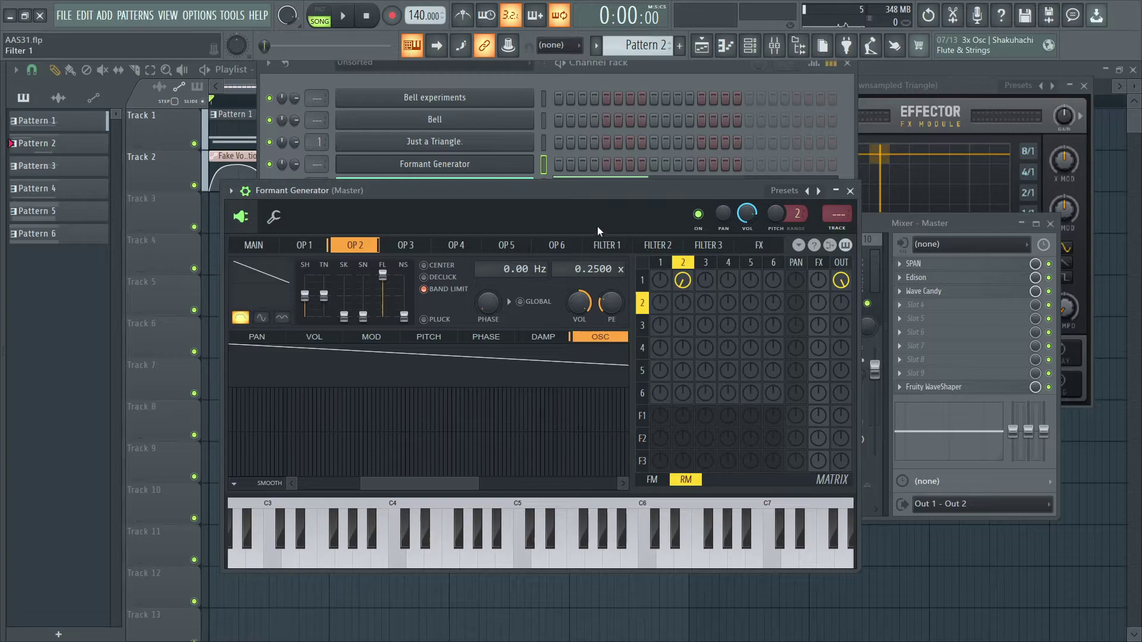
pyautogui.moveTo(598, 231); pyautogui.dragTo(553, 211)
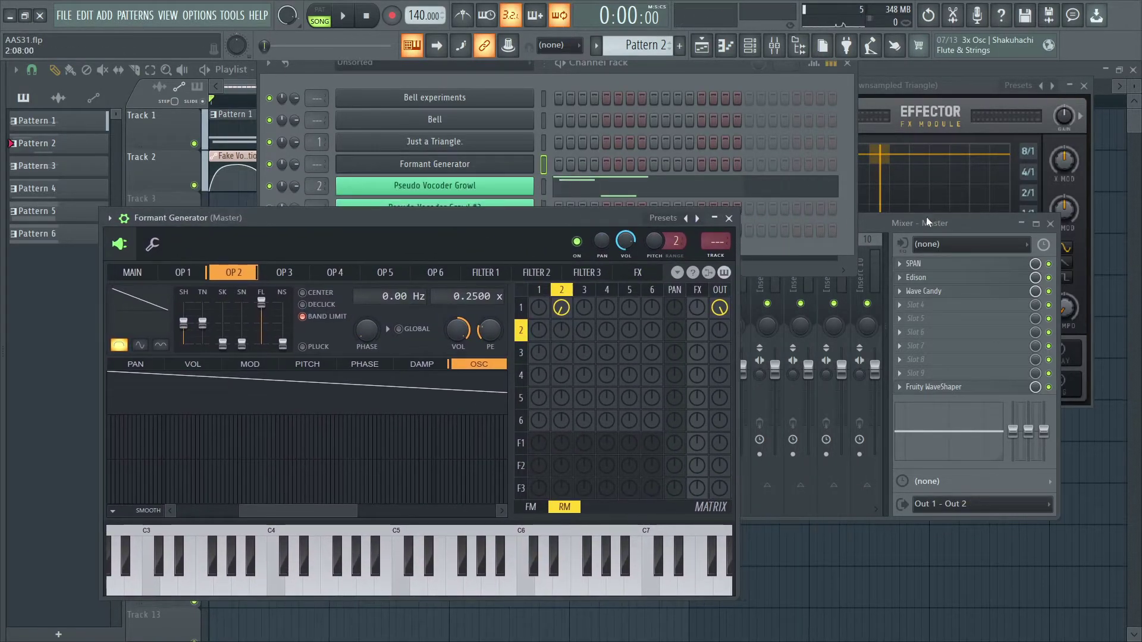
pyautogui.moveTo(926, 222); pyautogui.dragTo(841, 157)
# Record Formant Generator's decaying wave in Edison on the master and delete the silent lead-in.
pyautogui.click(833, 212)
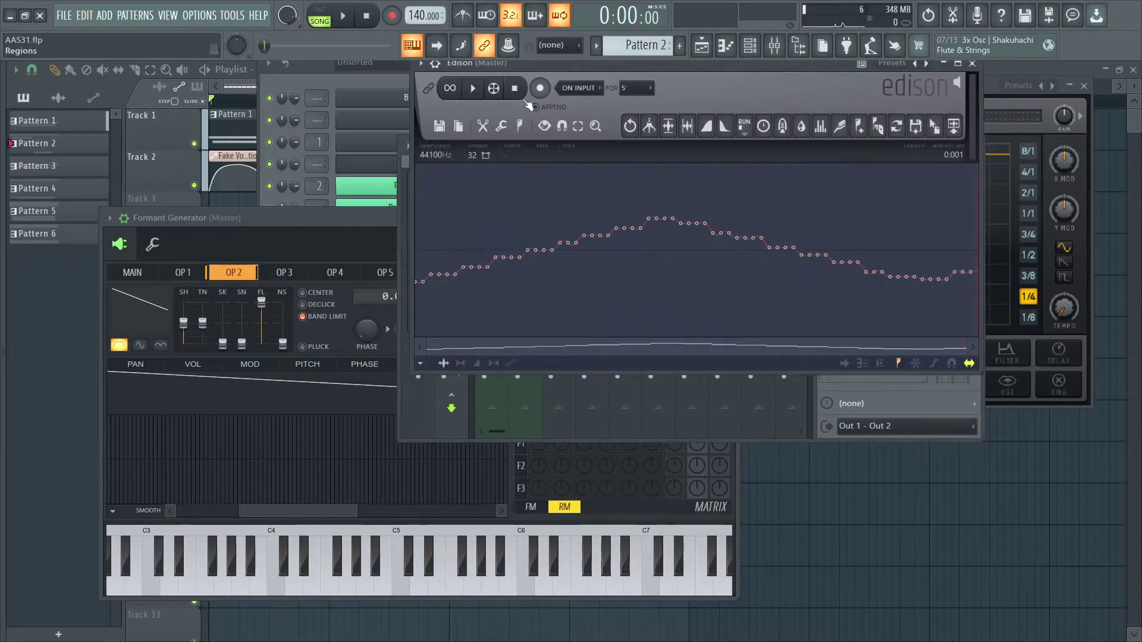
pyautogui.moveTo(574, 73); pyautogui.dragTo(571, 93)
pyautogui.click(536, 108)
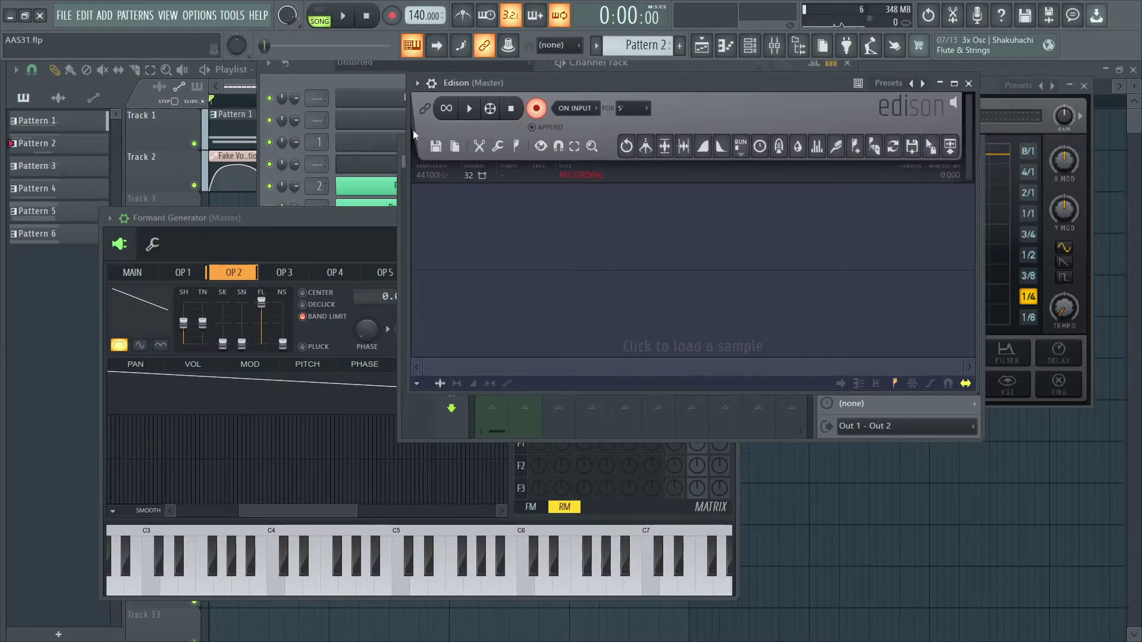
pyautogui.moveTo(362, 219); pyautogui.dragTo(280, 213)
pyautogui.click(562, 243)
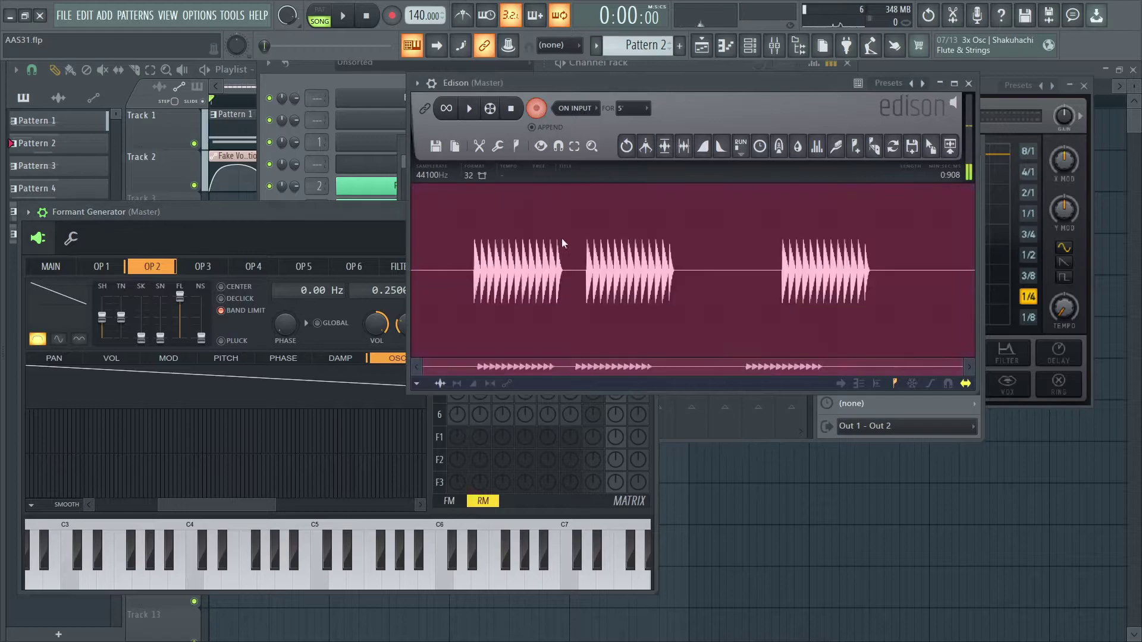
pyautogui.scroll(5, 564, 244)
pyautogui.click(573, 247)
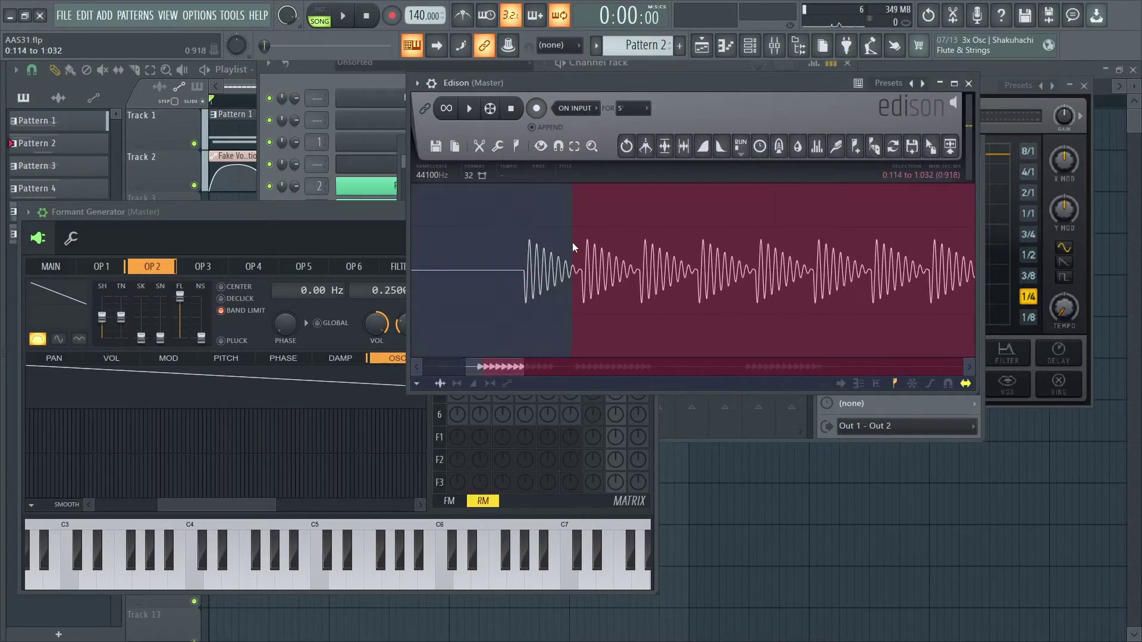
pyautogui.click(684, 146)
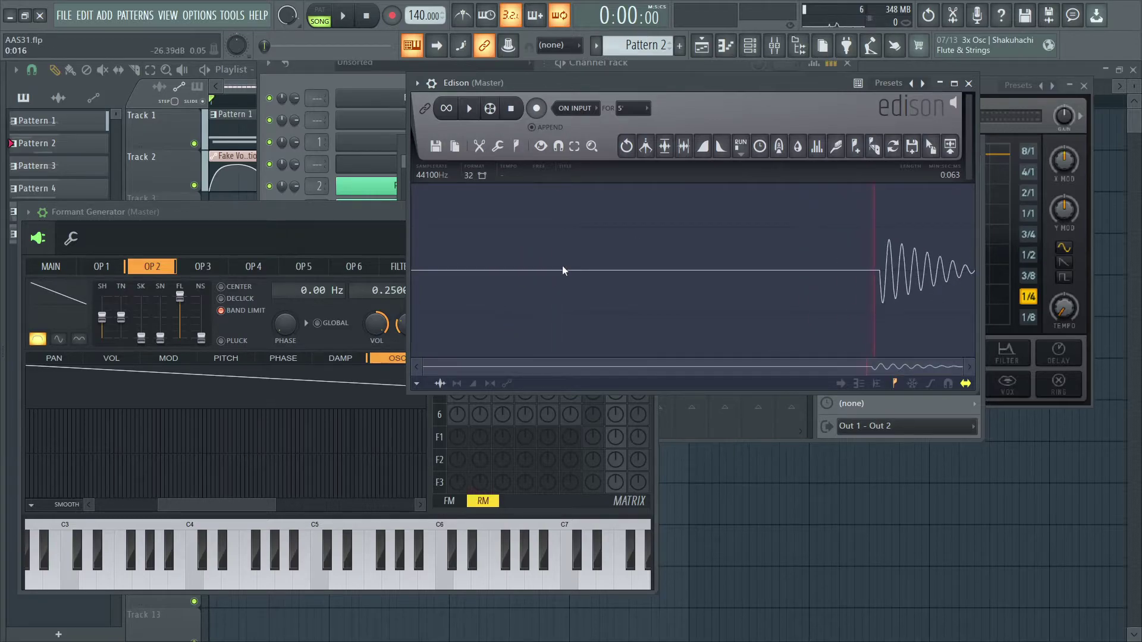
pyautogui.moveTo(744, 270); pyautogui.dragTo(416, 270)
pyautogui.press('Delete')
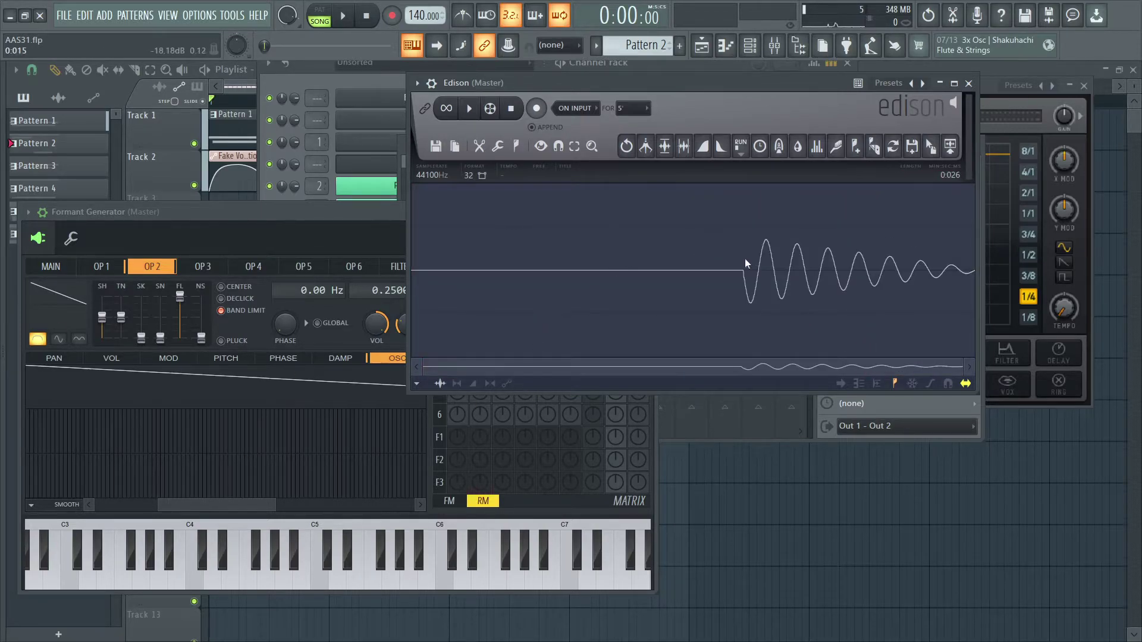
pyautogui.click(684, 145)
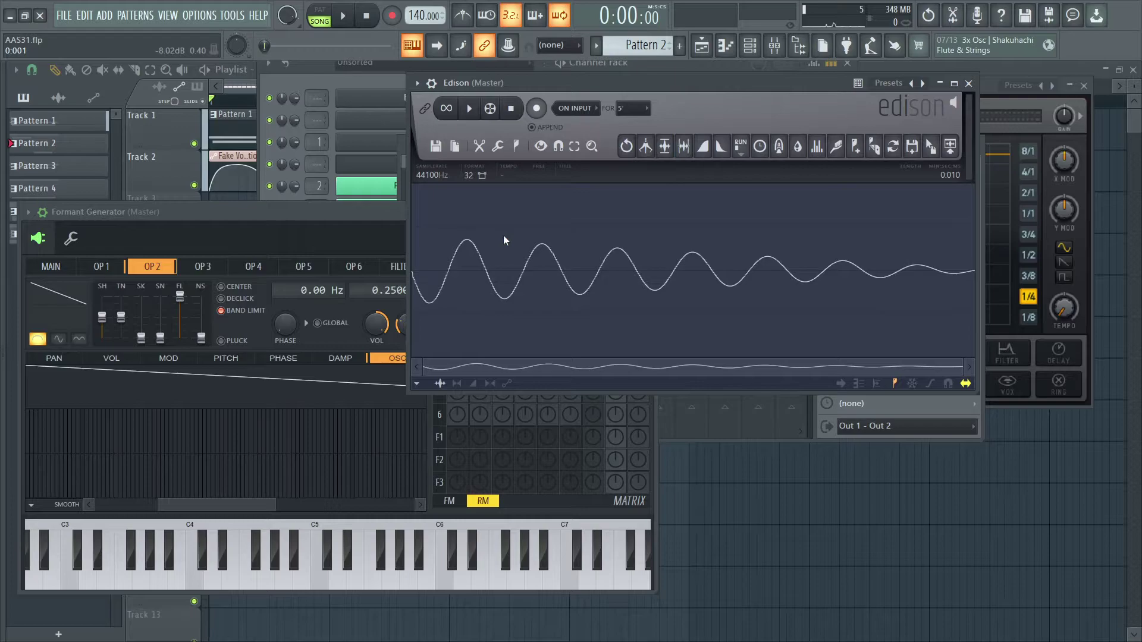
# Load the trimmed sample into operator 3's oscillator, raise operator 1's OUT, and close Edison.
pyautogui.click(203, 267)
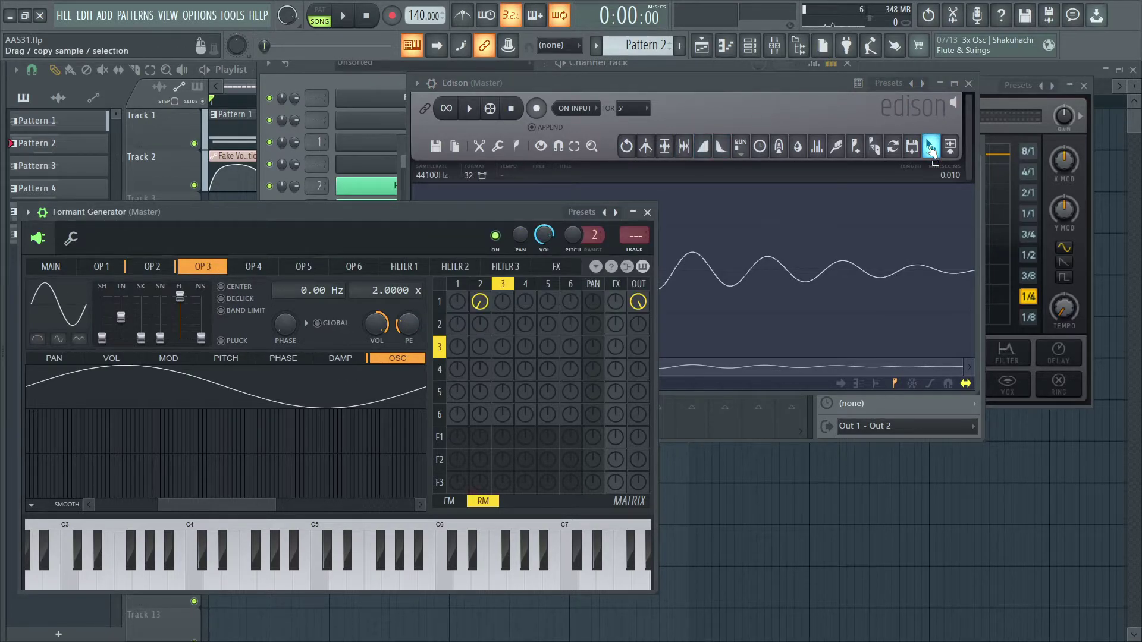
pyautogui.moveTo(932, 149); pyautogui.dragTo(138, 390)
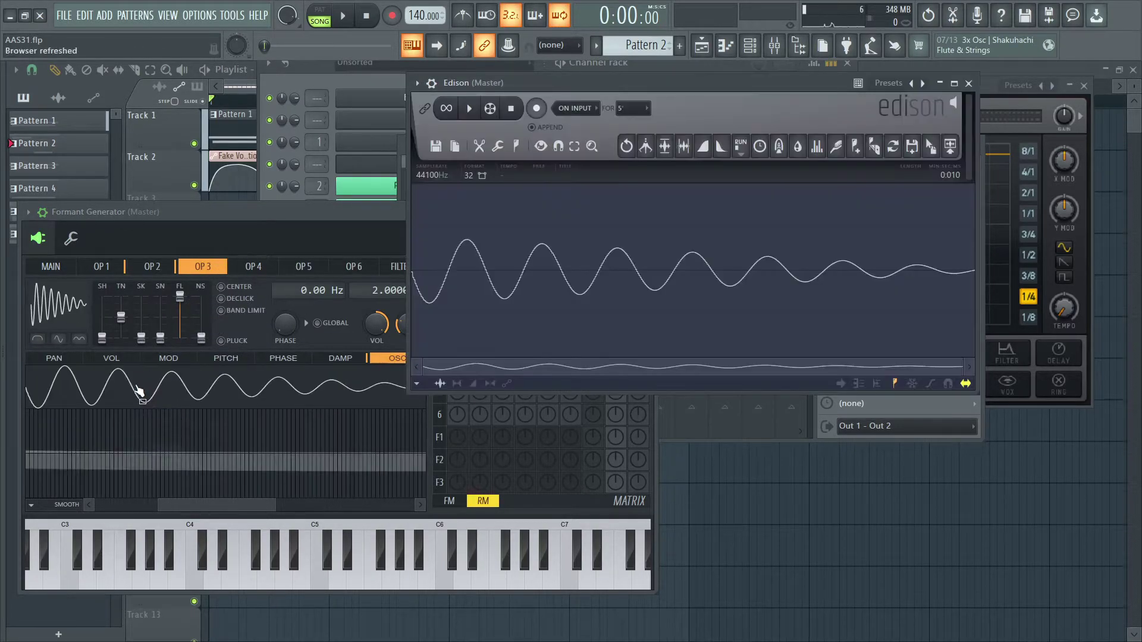
pyautogui.moveTo(191, 213); pyautogui.dragTo(211, 178)
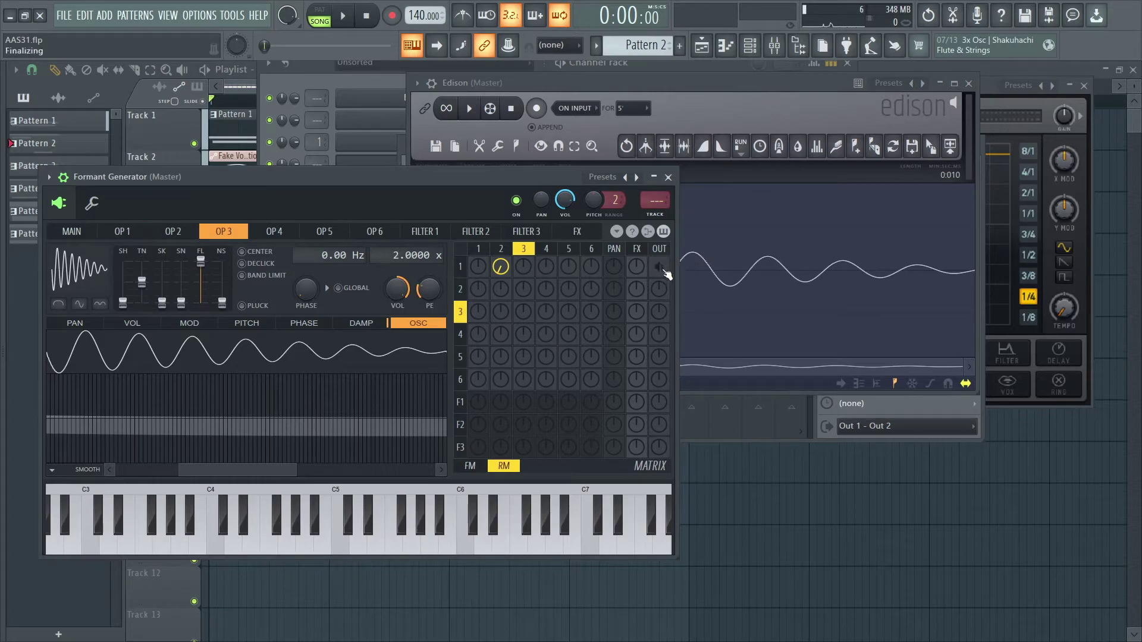
pyautogui.moveTo(659, 267); pyautogui.dragTo(659, 257)
pyautogui.moveTo(257, 191); pyautogui.dragTo(326, 196)
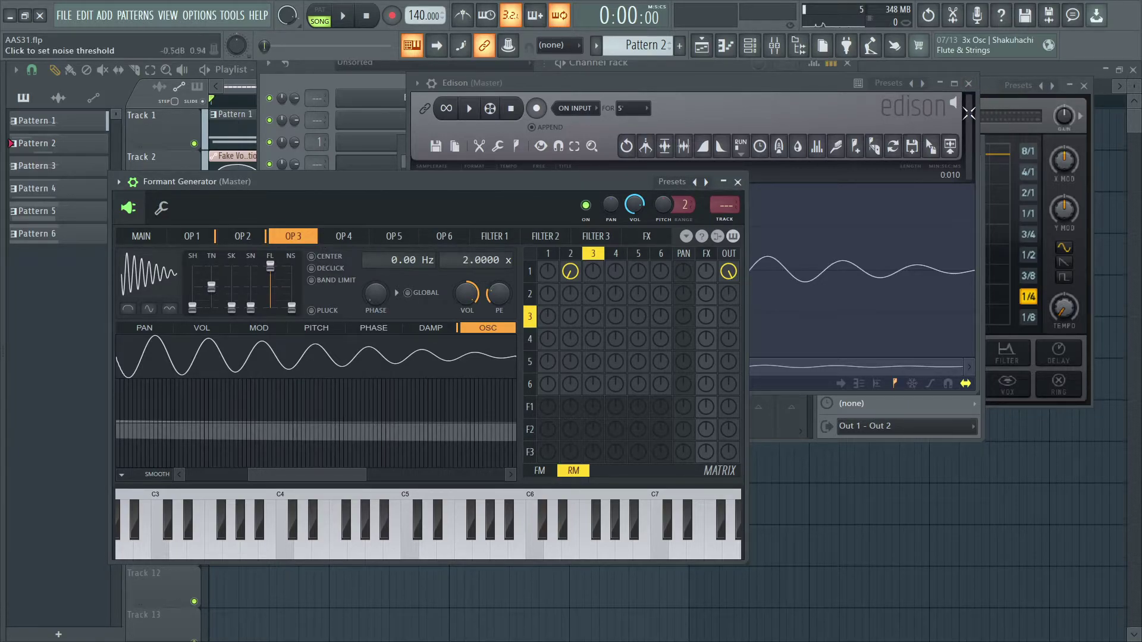
pyautogui.click(968, 83)
# Close Formant Generator and reopen the Pseudo Vocoder Growl Sytrus in the centre.
pyautogui.click(734, 195)
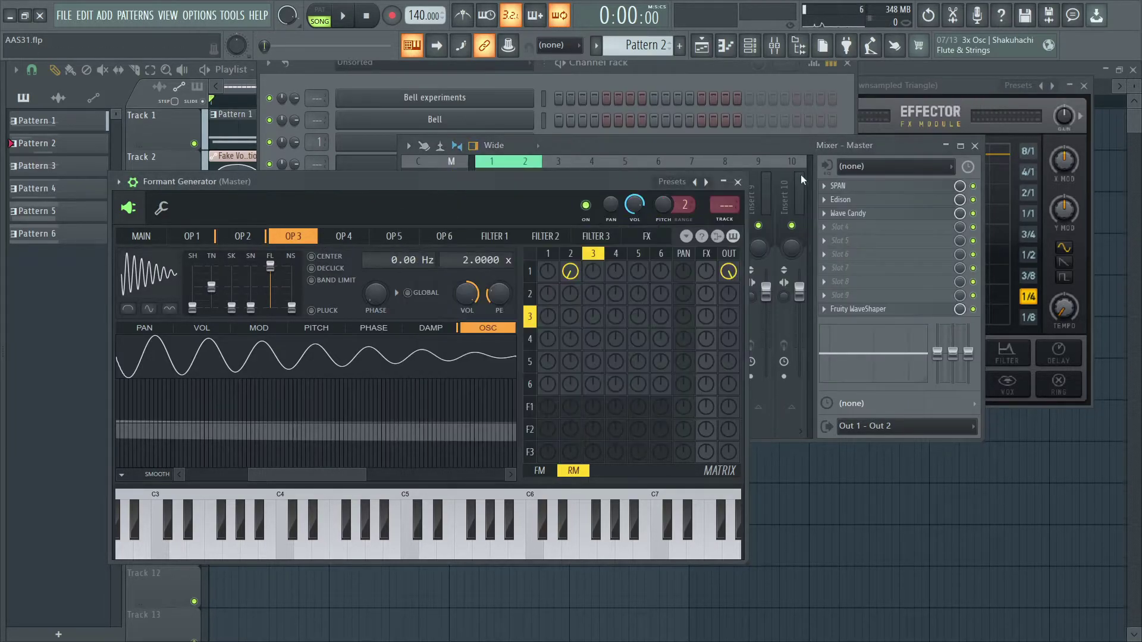
pyautogui.click(738, 182)
pyautogui.moveTo(569, 142); pyautogui.dragTo(468, 305)
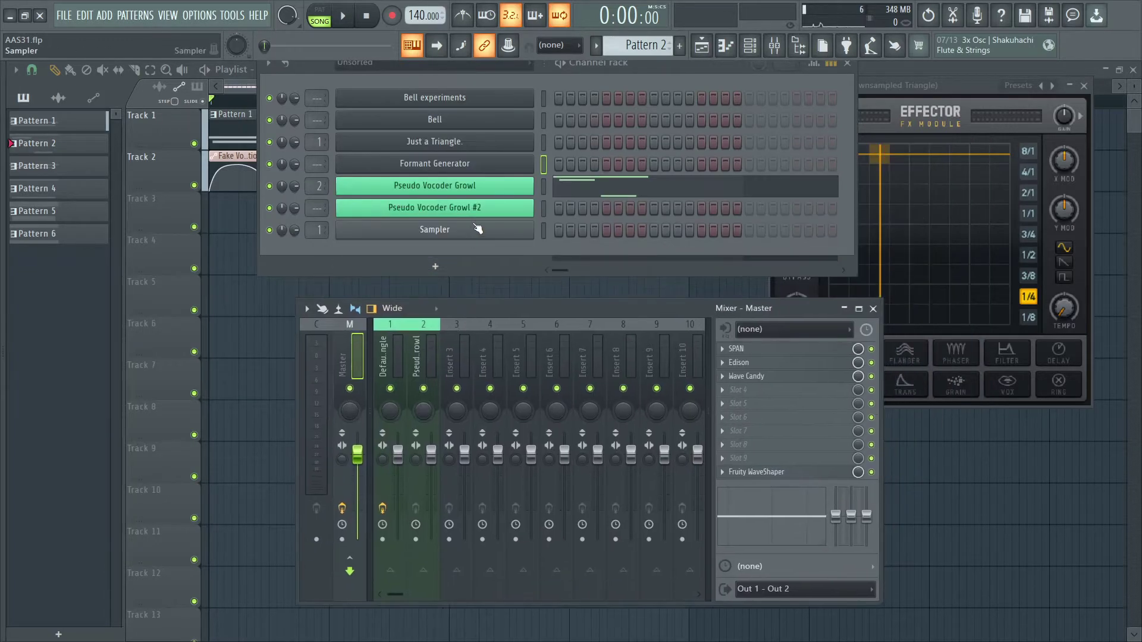
pyautogui.click(482, 191)
pyautogui.moveTo(448, 519); pyautogui.dragTo(651, 166)
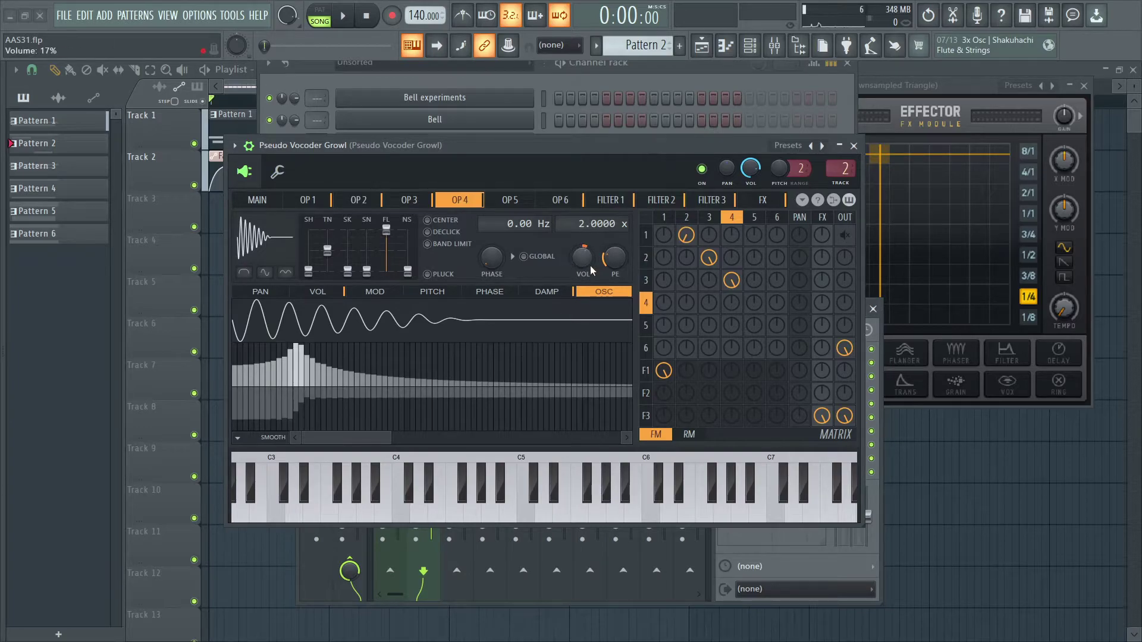
# Check operator 4's volume envelope and set the main page's Modulation X to 76%.
pyautogui.rightClick(582, 252)
pyautogui.click(331, 293)
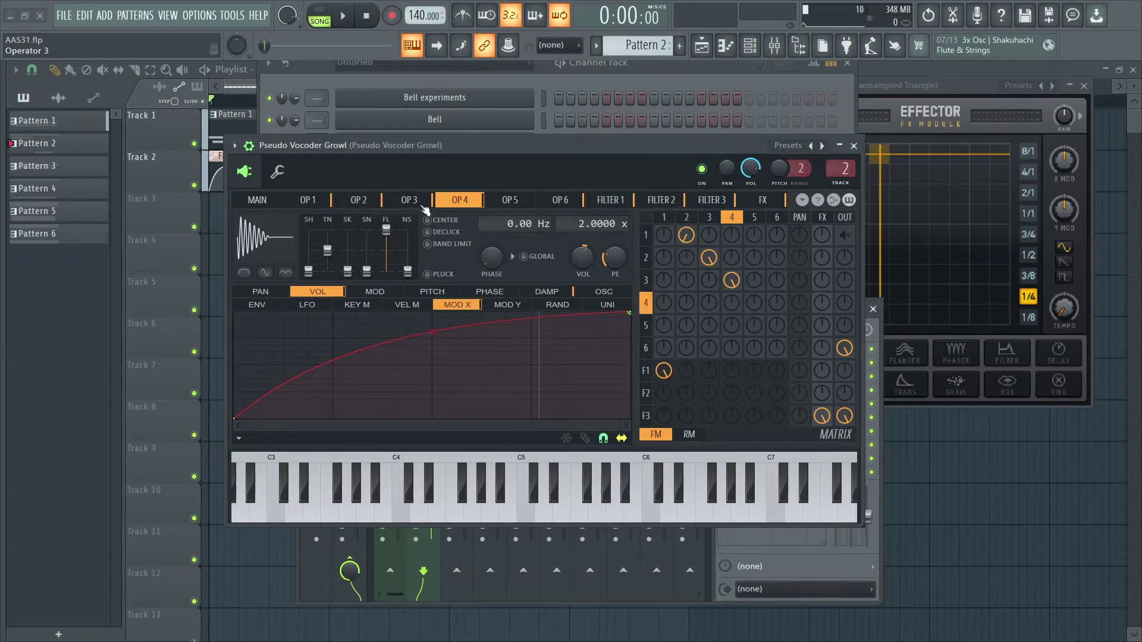
pyautogui.click(409, 203)
pyautogui.click(260, 201)
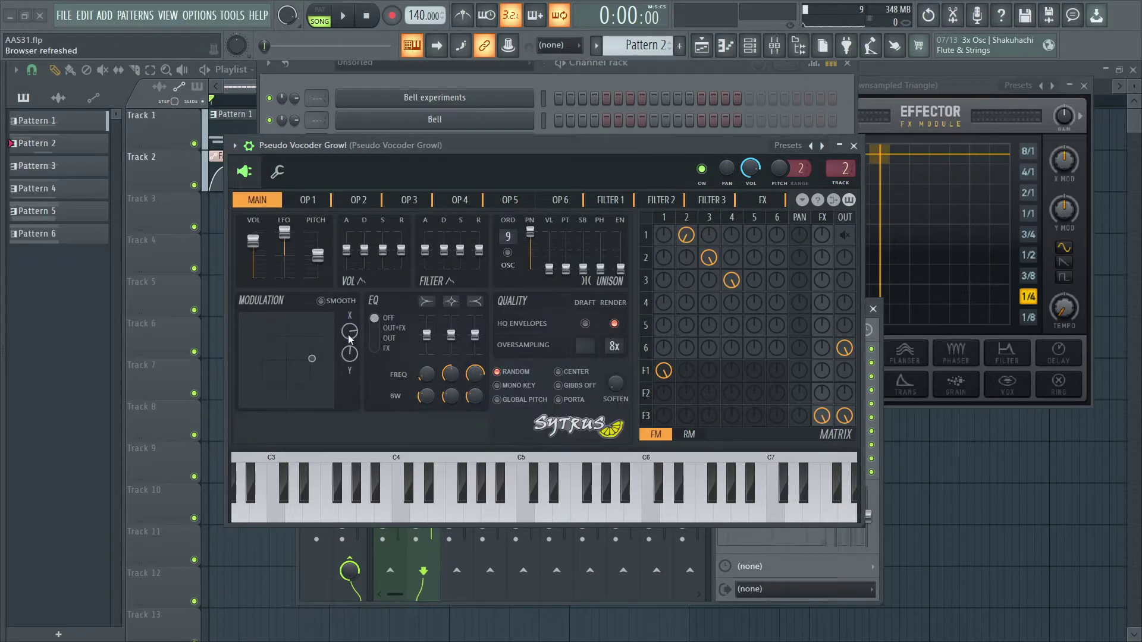
pyautogui.moveTo(356, 336); pyautogui.dragTo(356, 321)
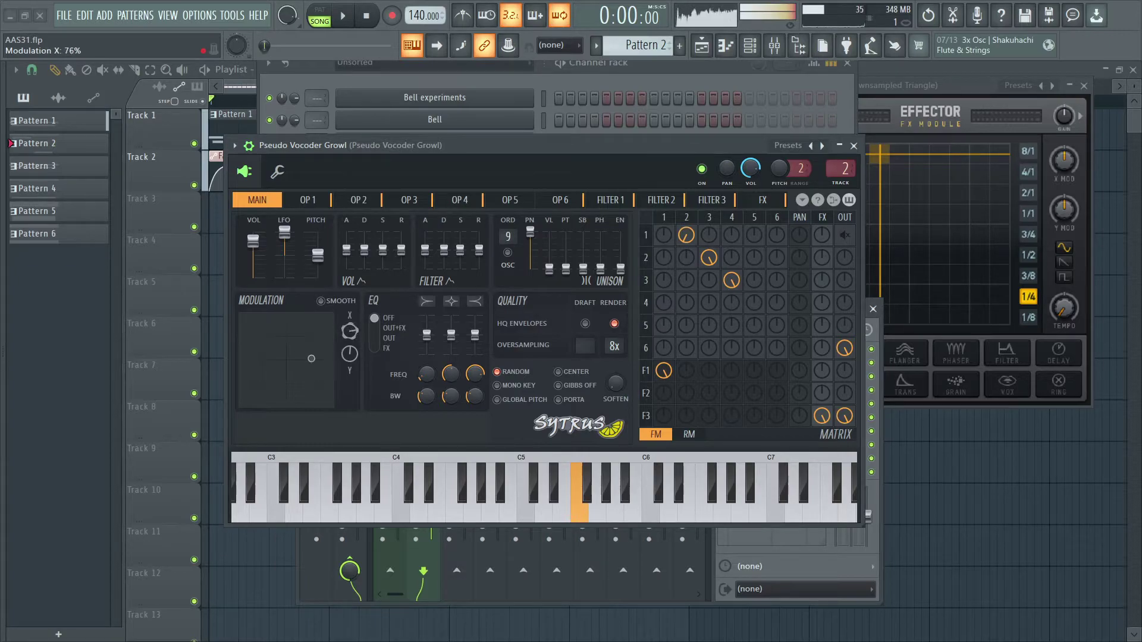
pyautogui.click(459, 200)
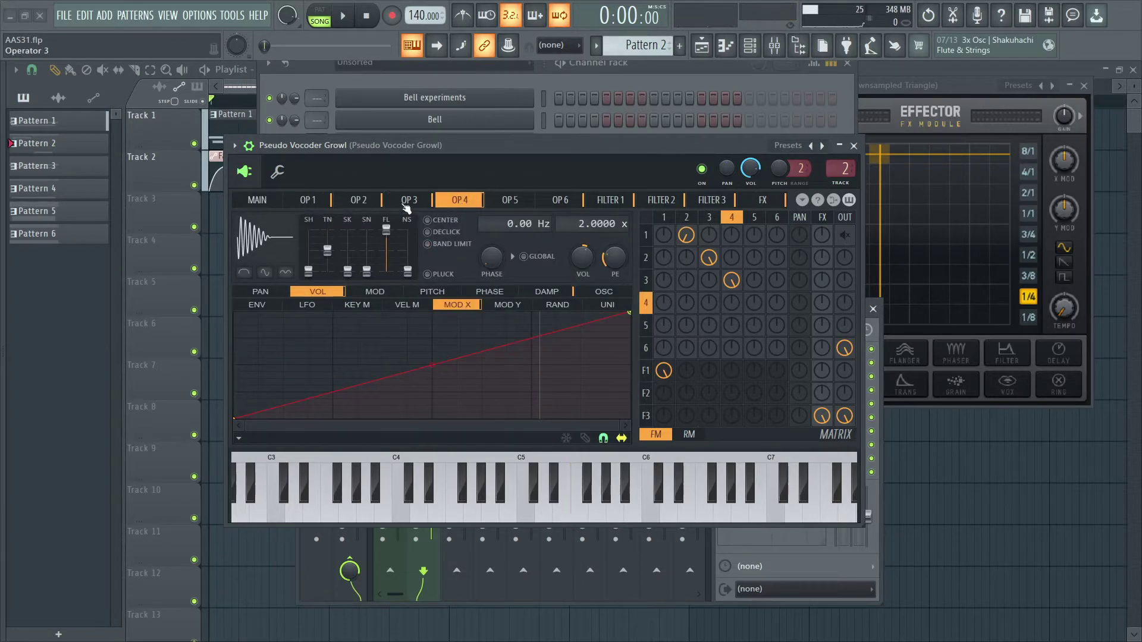
# Show operator 6's settings: sine wave, 2.0000 ratio, rising Mod X volume envelope.
pyautogui.click(574, 200)
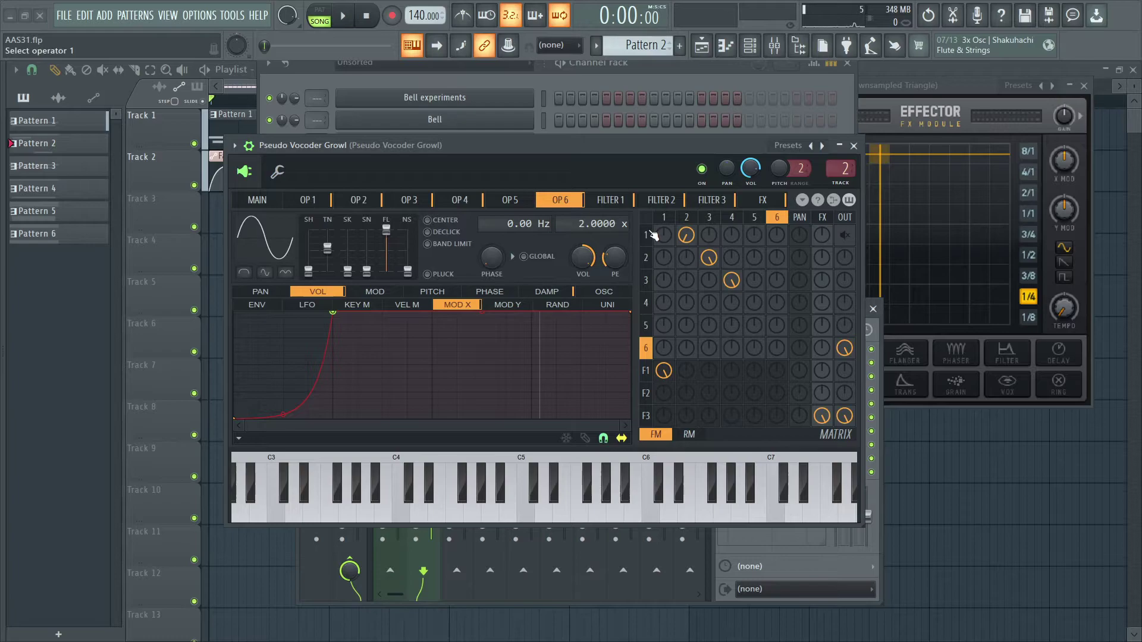
# Display Filter 1's peak-filter cutoff envelope, a Mod X curve falling across the note.
pyautogui.click(629, 206)
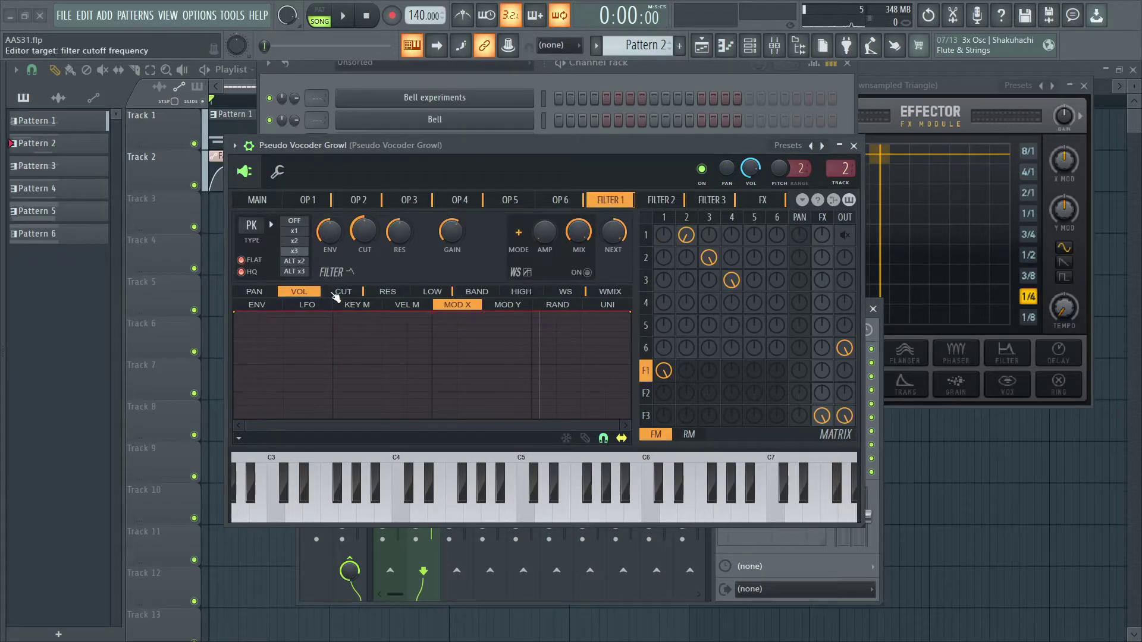
pyautogui.click(336, 293)
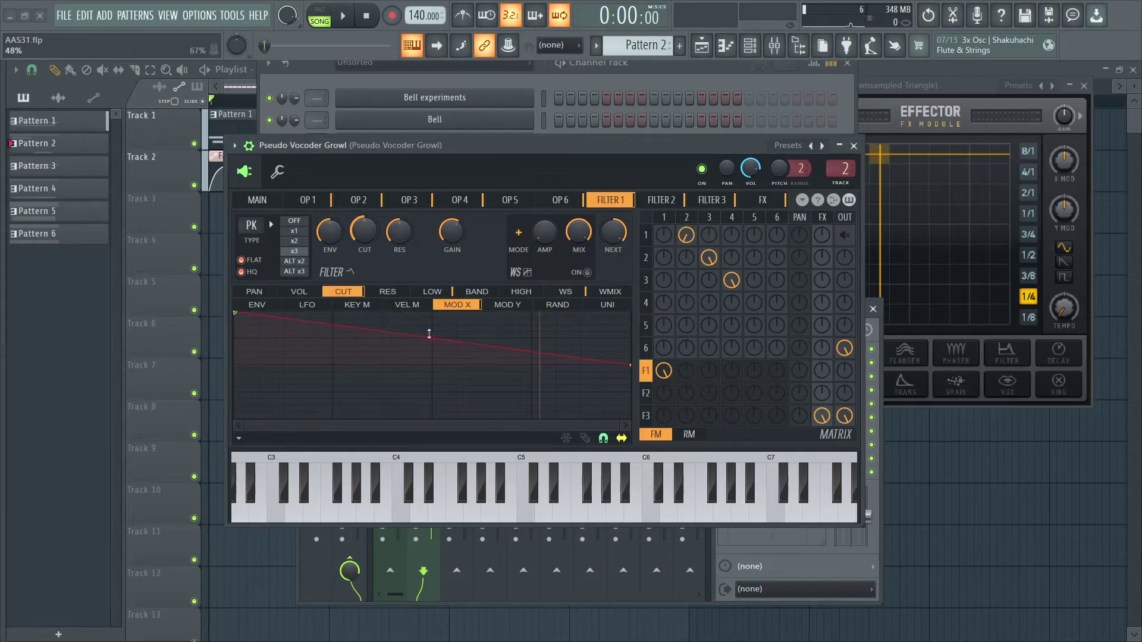
pyautogui.rightClick(459, 234)
pyautogui.click(450, 243)
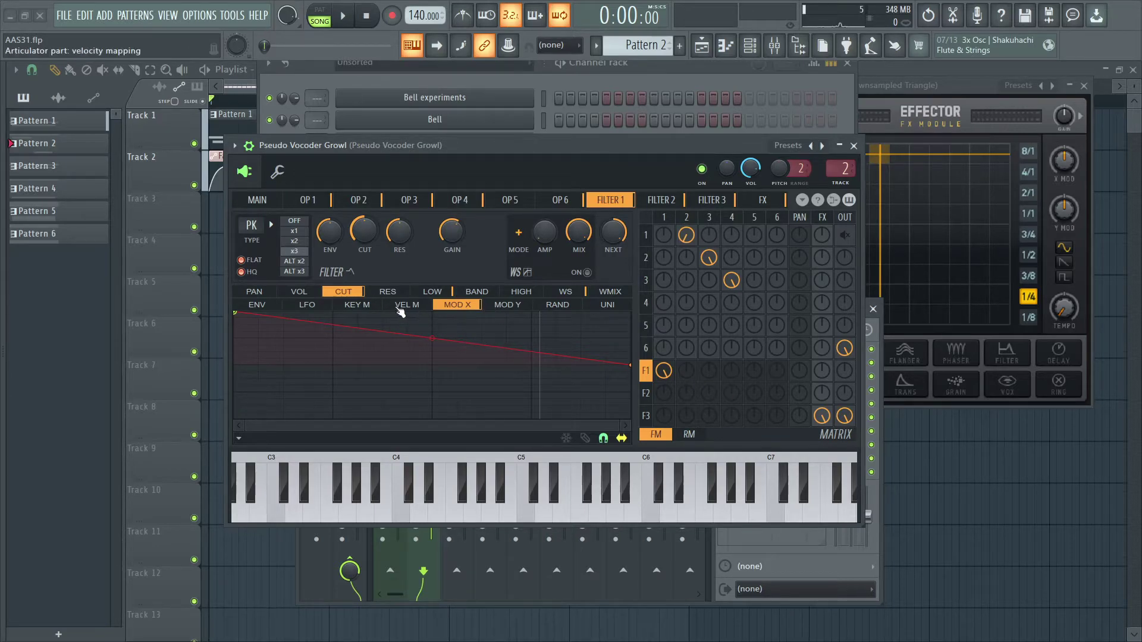
# Show Filter 1's LOW gain envelope, a Mod X curve rising steeply to full.
pyautogui.click(439, 294)
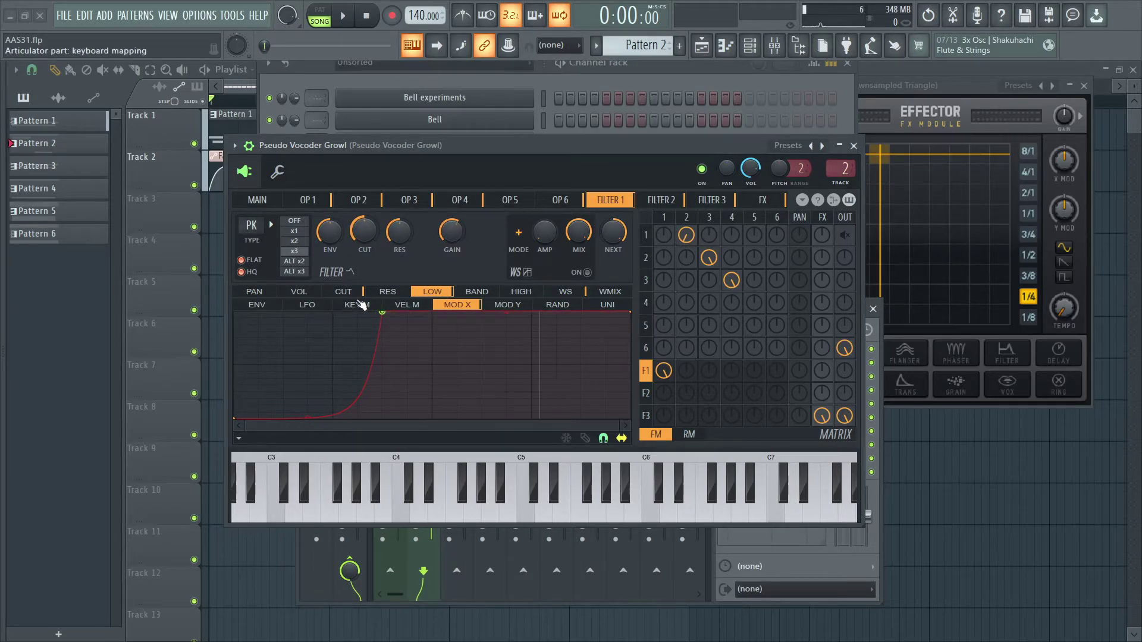
# Open high-pass Filter 2, leave its cutoff unchanged, and display its gently rising resonance envelope.
pyautogui.click(344, 291)
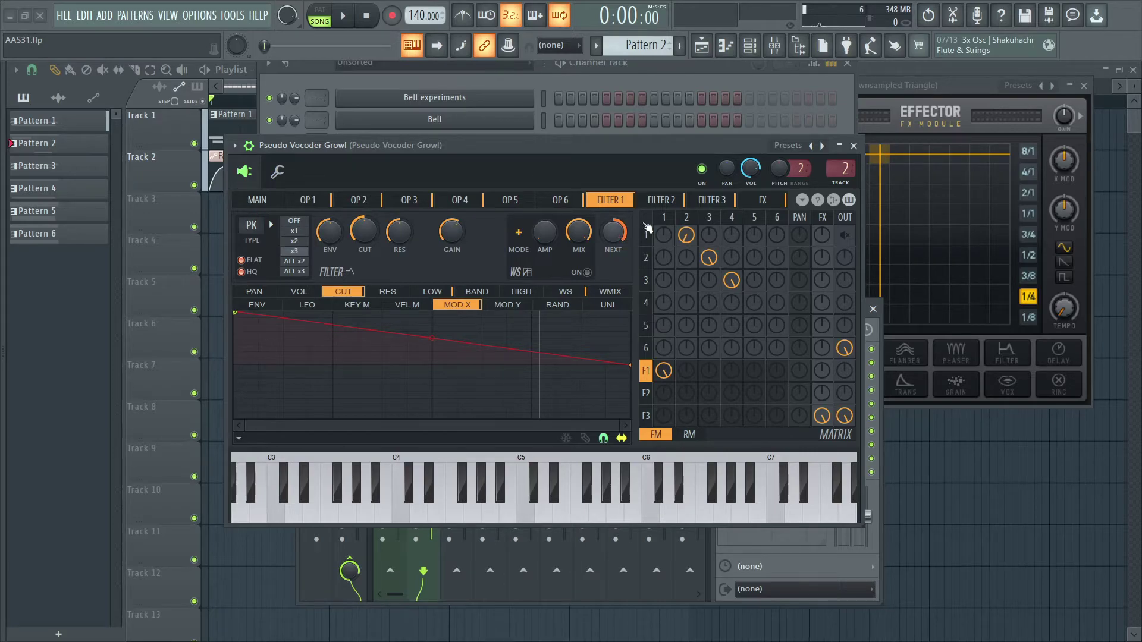
pyautogui.click(661, 201)
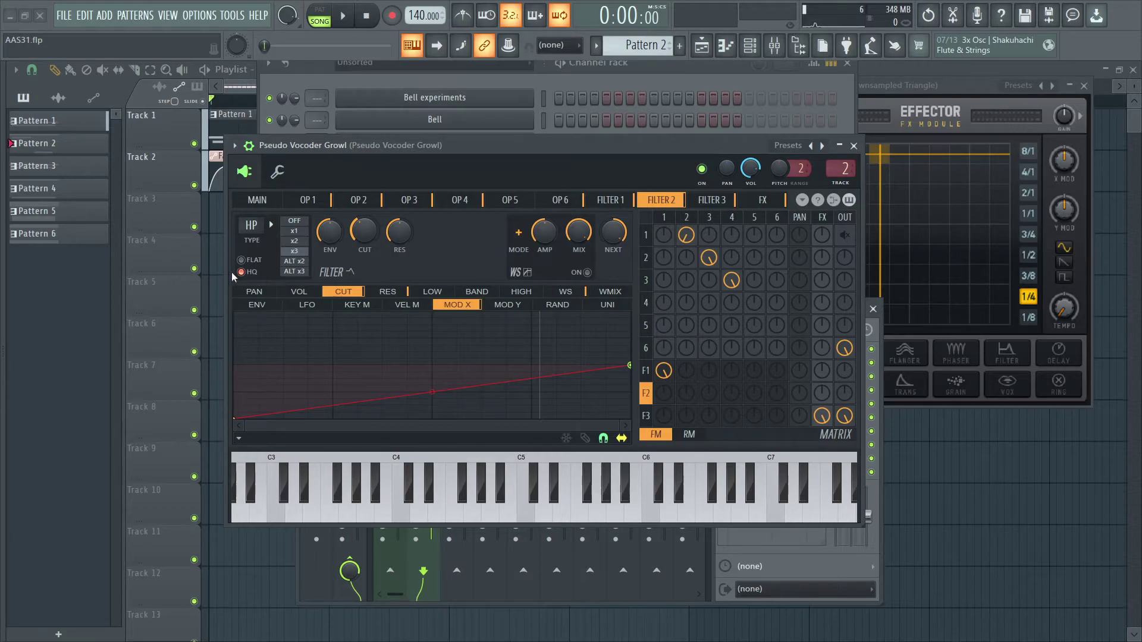
pyautogui.rightClick(361, 236)
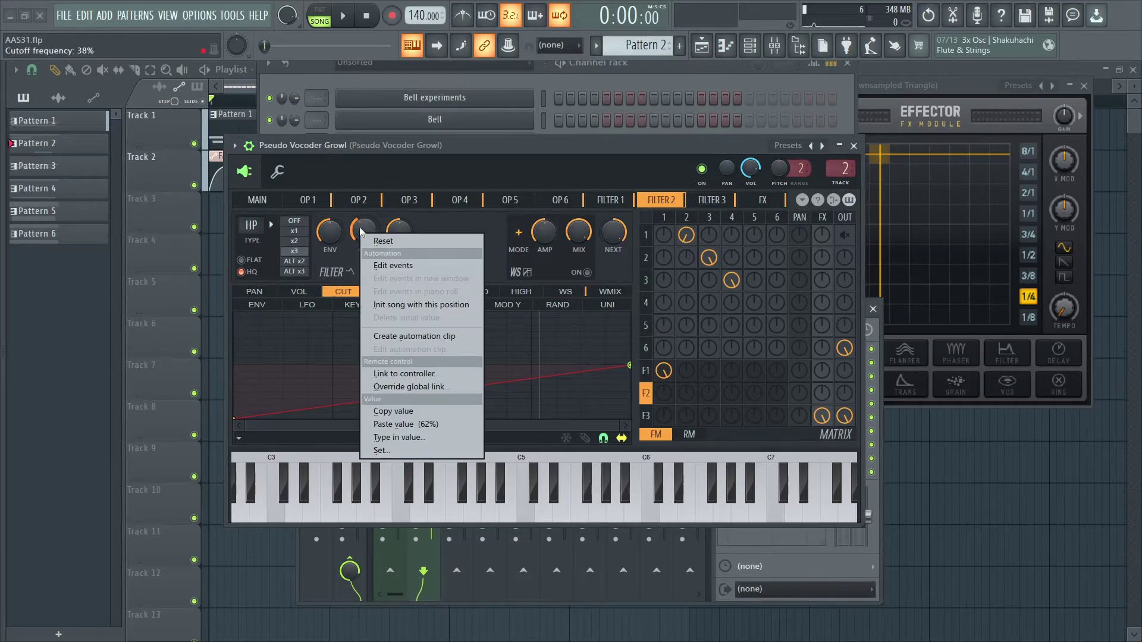
pyautogui.click(404, 439)
pyautogui.press('Escape')
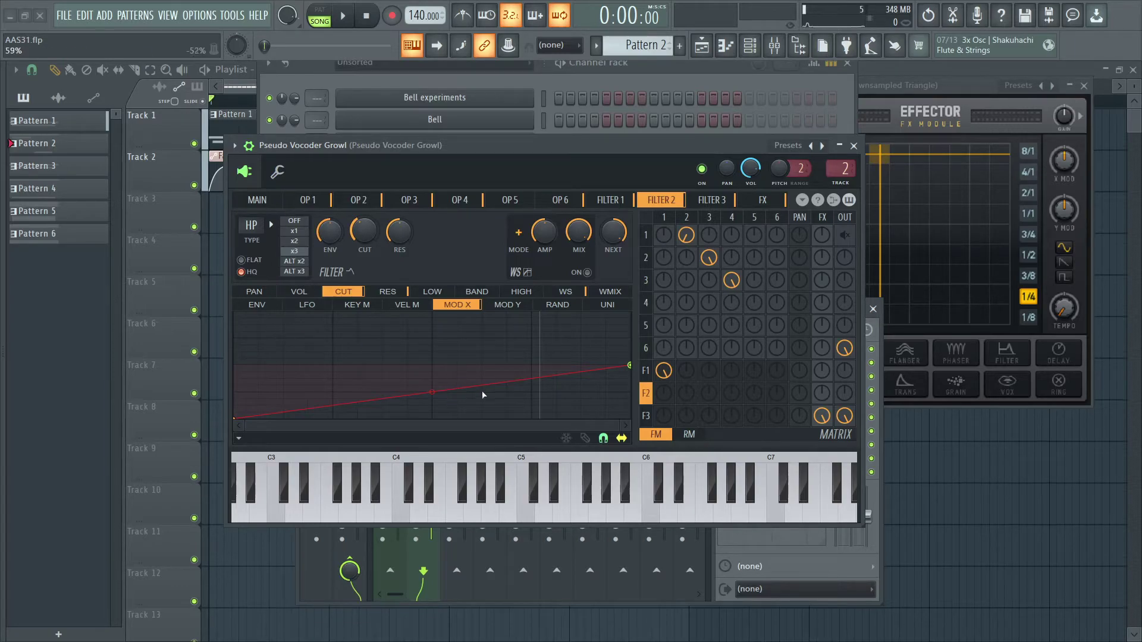
pyautogui.click(388, 291)
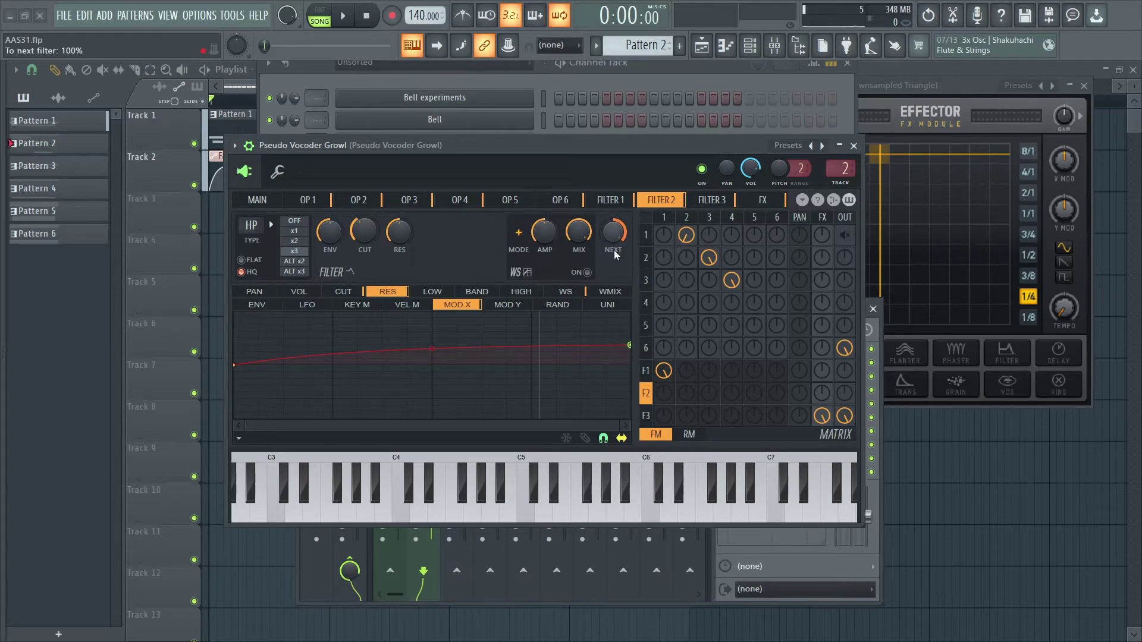
# Open Filter 3's phaser settings and display its cutoff modulation-by-unison curve.
pyautogui.click(714, 203)
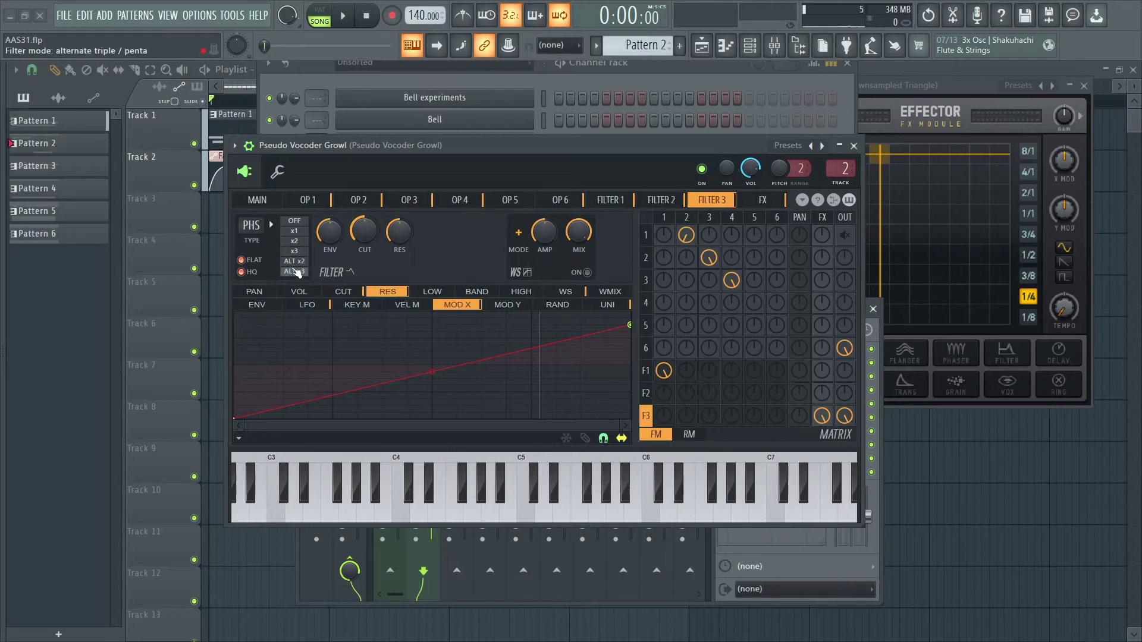
pyautogui.rightClick(366, 241)
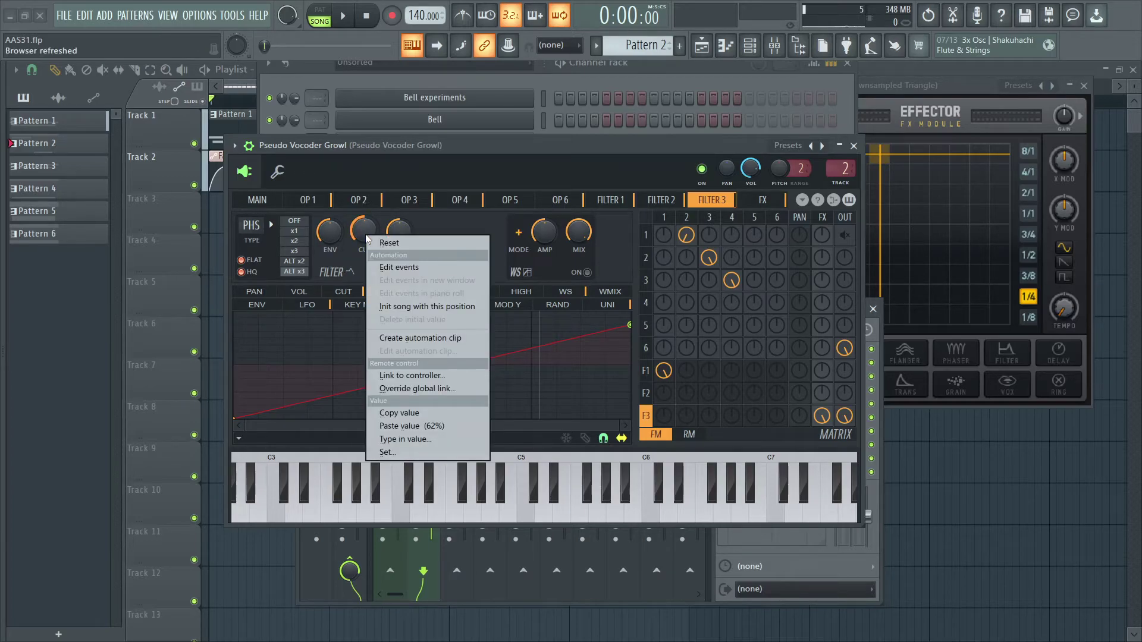
pyautogui.click(366, 240)
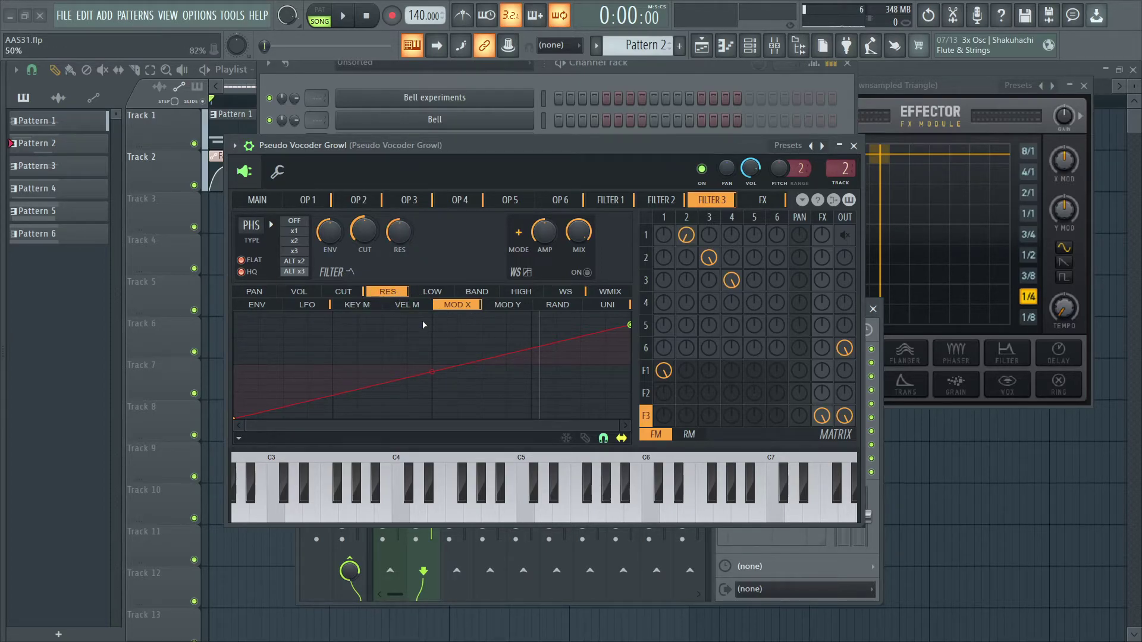
pyautogui.click(359, 292)
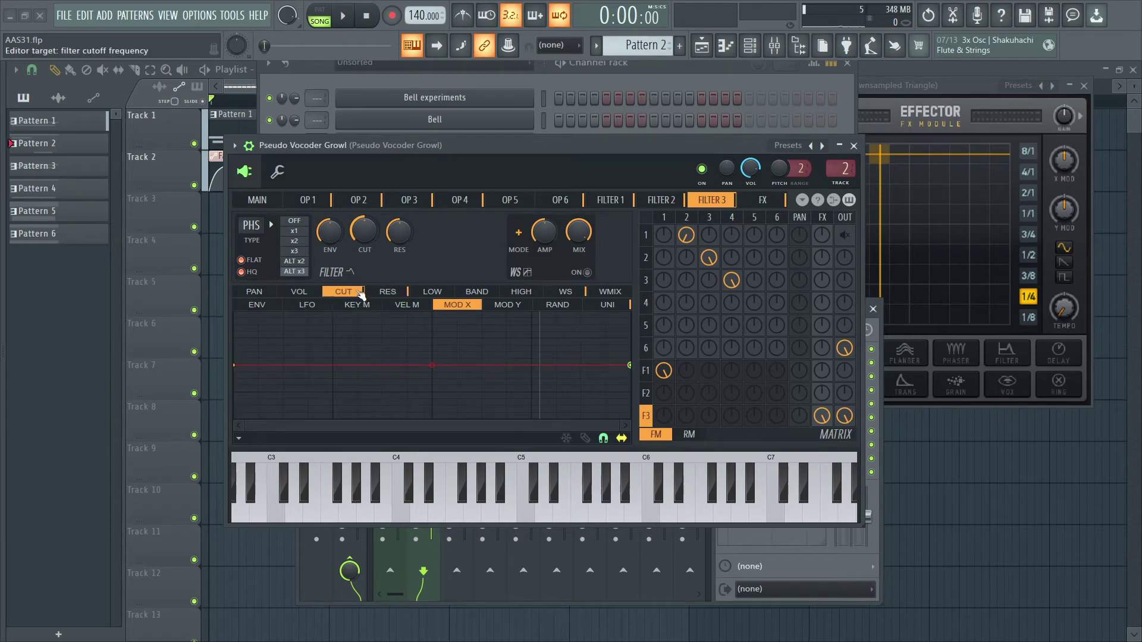
pyautogui.click(620, 306)
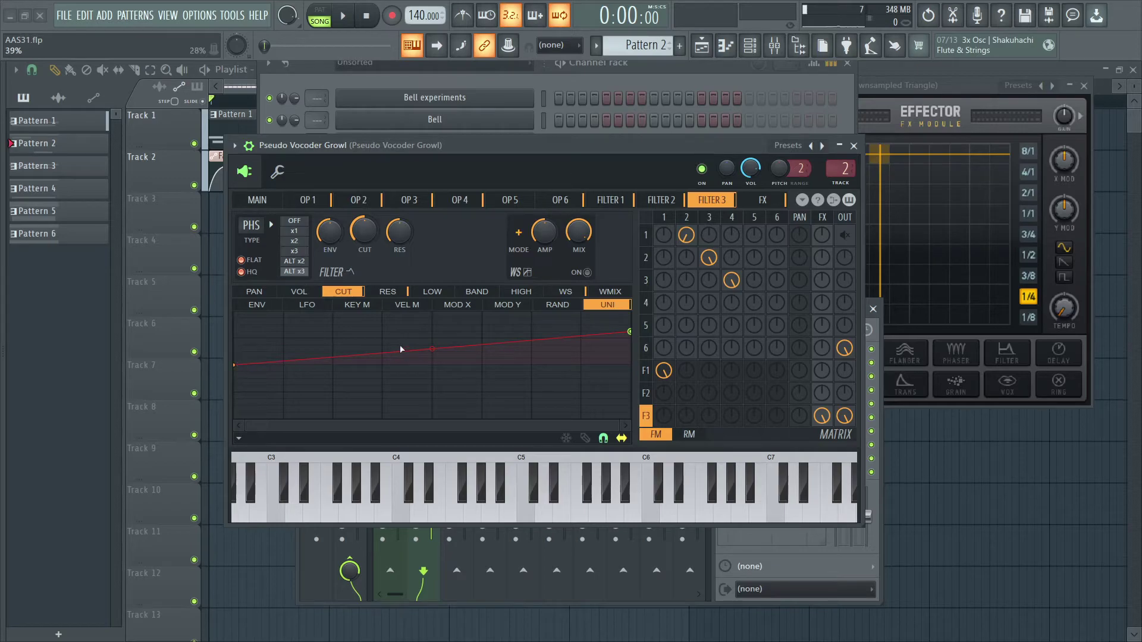
# Type an exact value of 0.8125 for the cutoff unison curve's end point.
pyautogui.rightClick(630, 332)
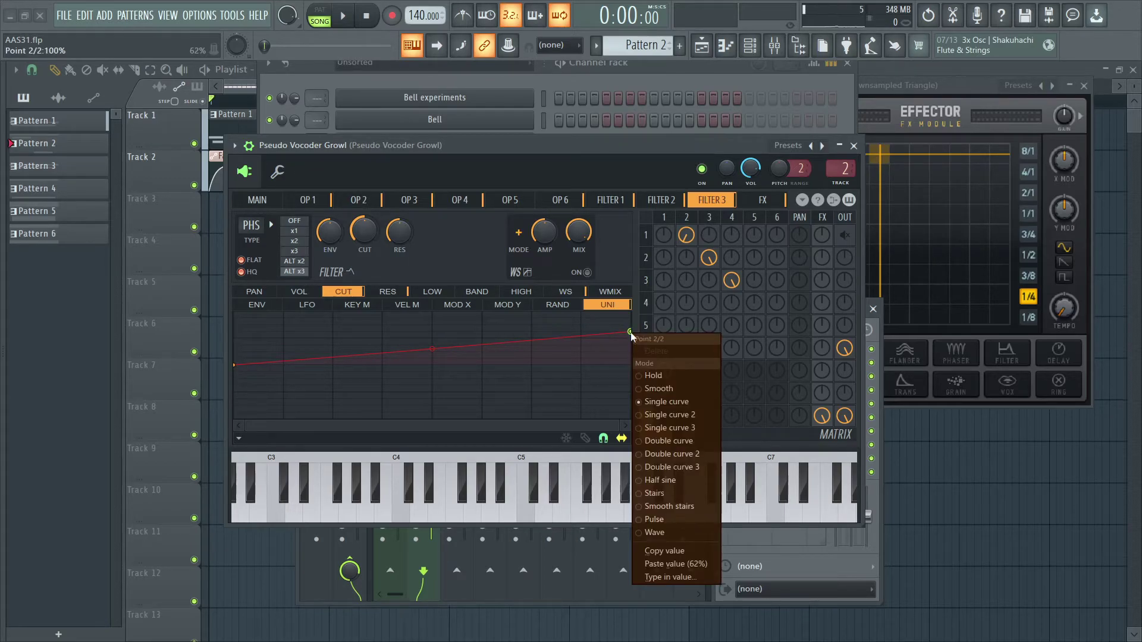
pyautogui.click(631, 332)
pyautogui.rightClick(631, 331)
pyautogui.press('Up')
pyautogui.press('Return')
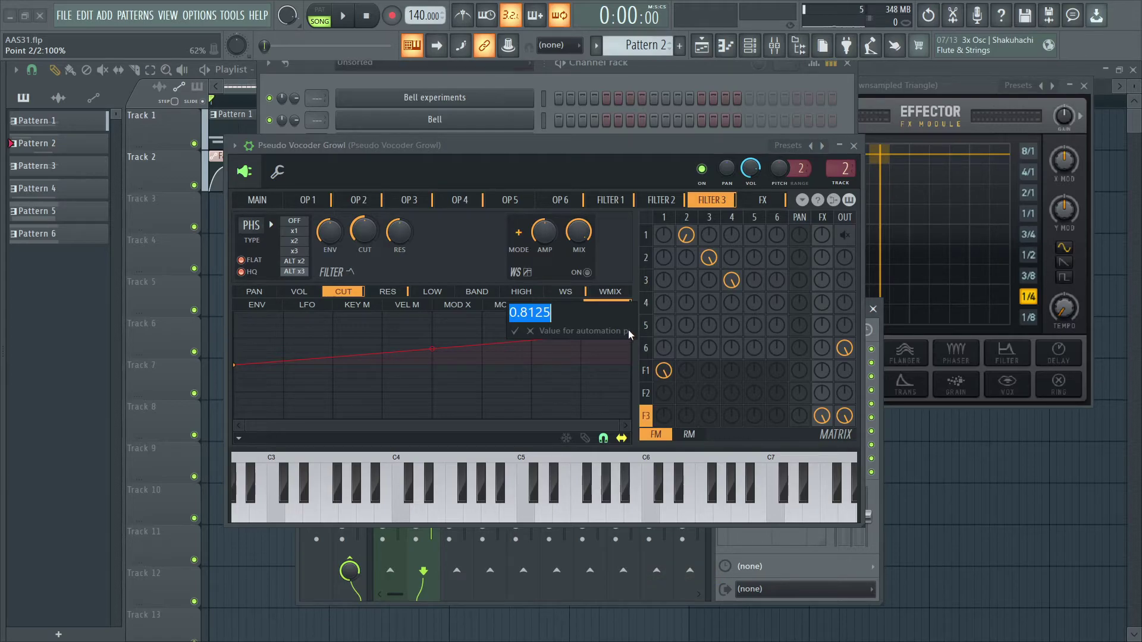
pyautogui.press('Return')
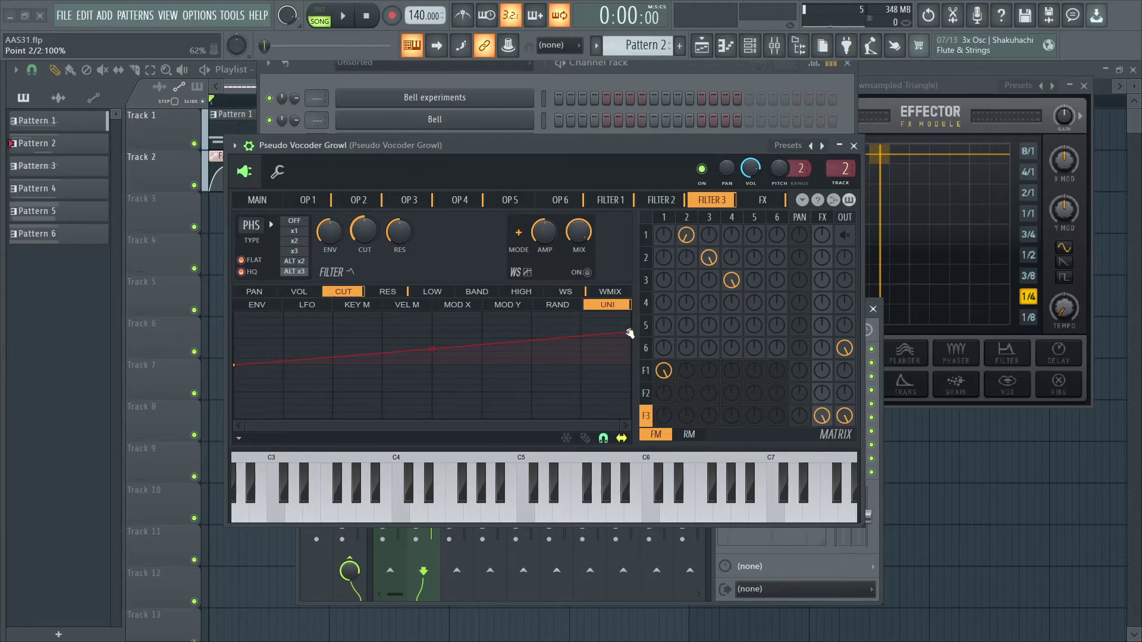
# Speed up Filter 3's resonance LFO considerably, then return to the resonance unison curve.
pyautogui.click(388, 291)
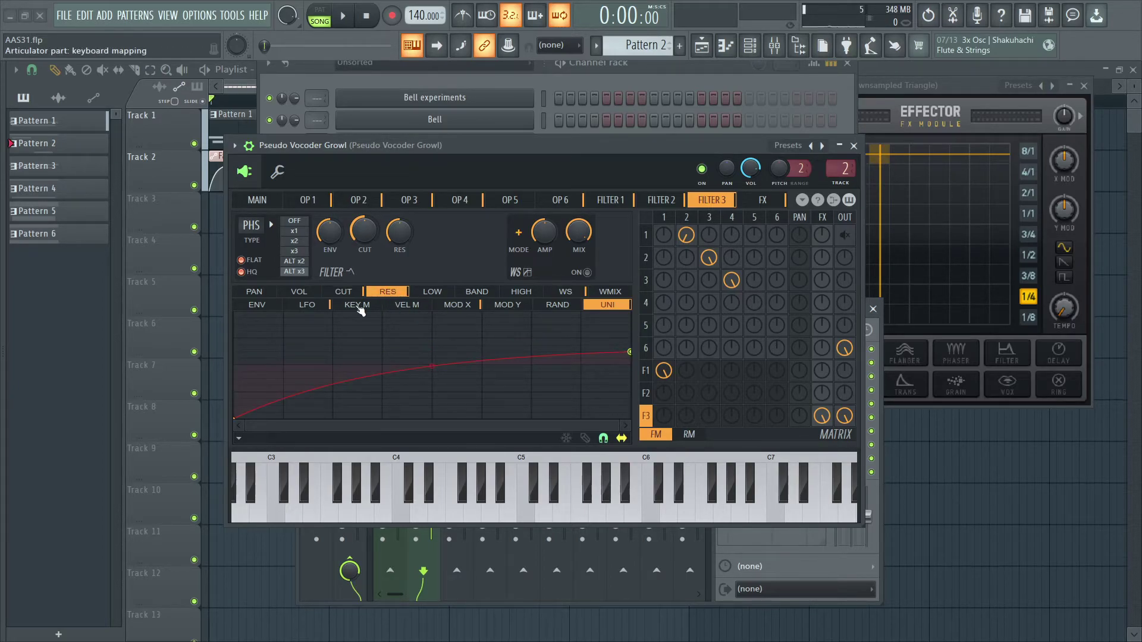
pyautogui.click(322, 305)
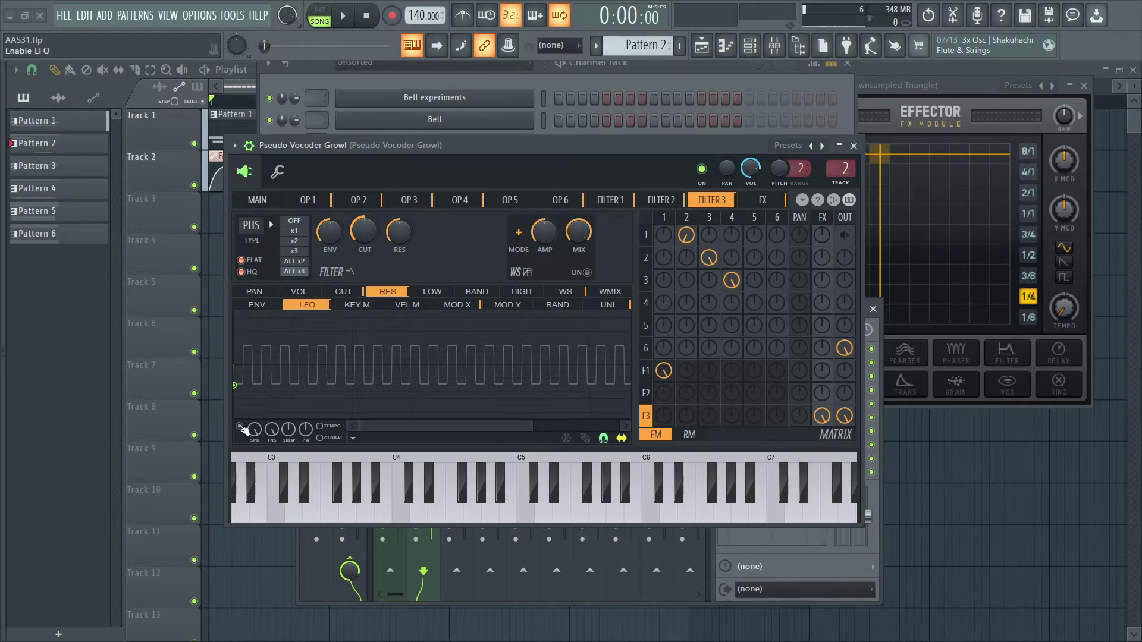
pyautogui.moveTo(254, 429); pyautogui.dragTo(255, 410)
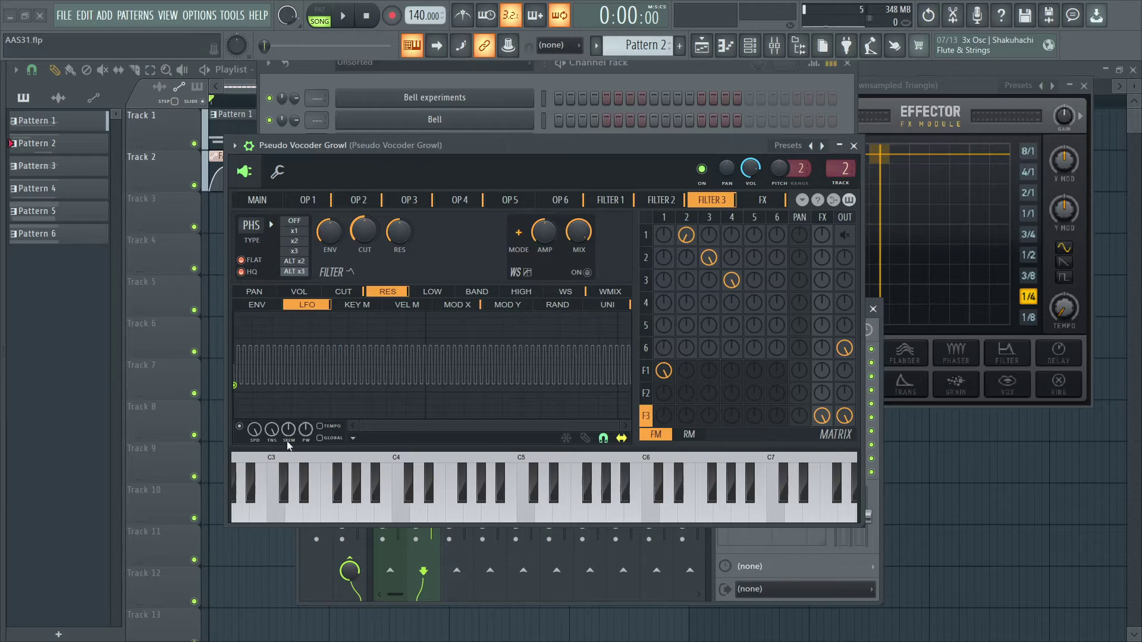
pyautogui.click(607, 305)
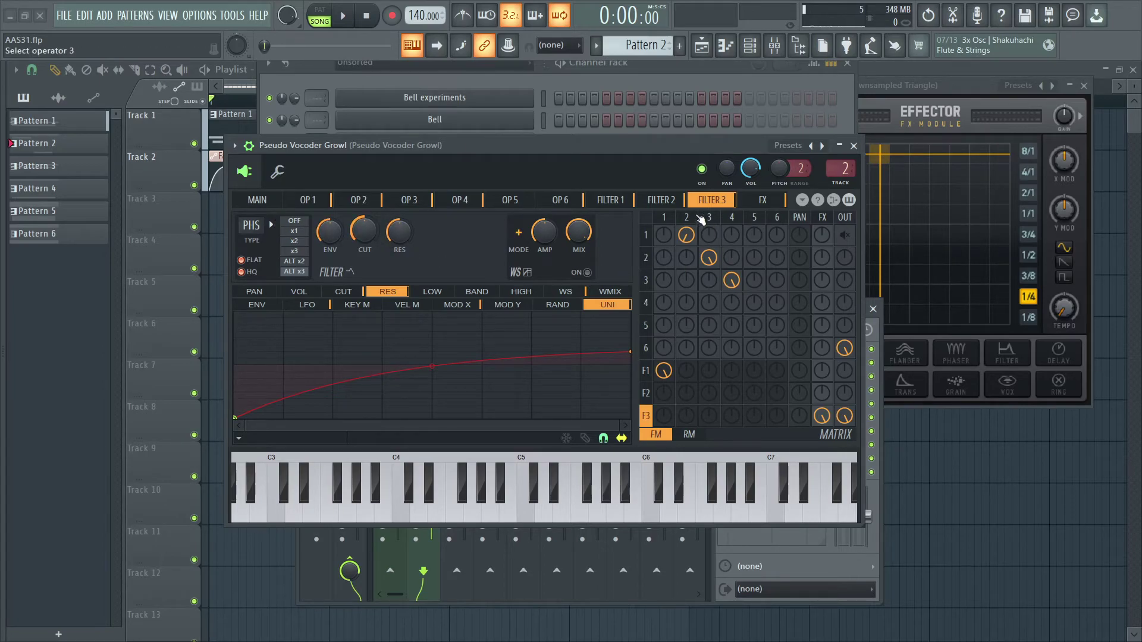
pyautogui.click(239, 438)
pyautogui.click(273, 481)
pyautogui.click(239, 438)
pyautogui.click(274, 492)
pyautogui.click(257, 200)
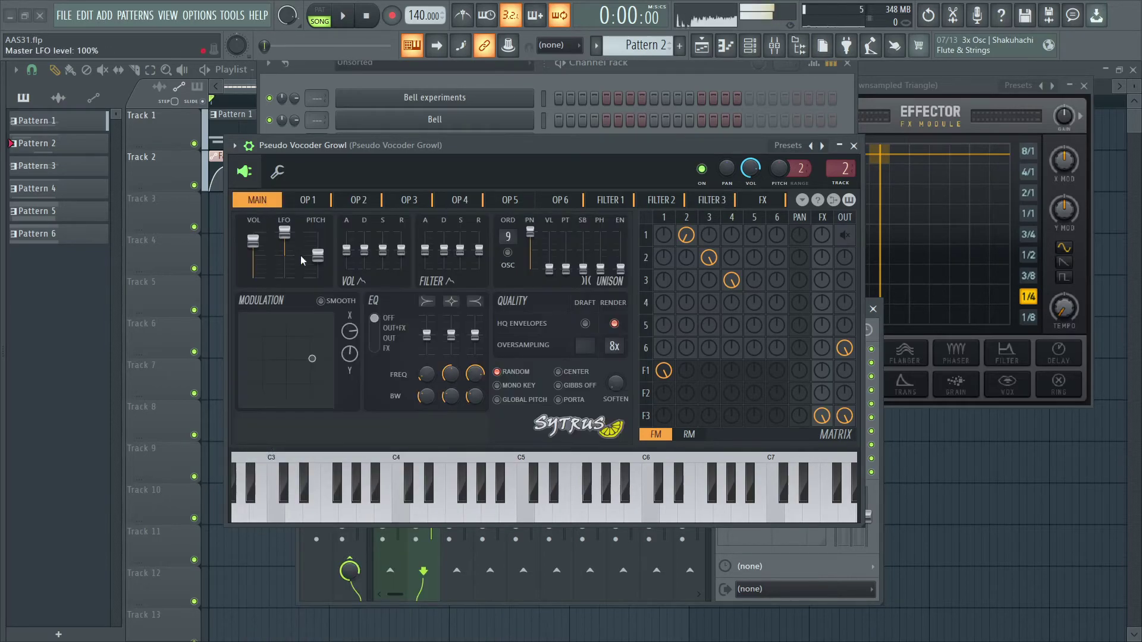
pyautogui.press('space')
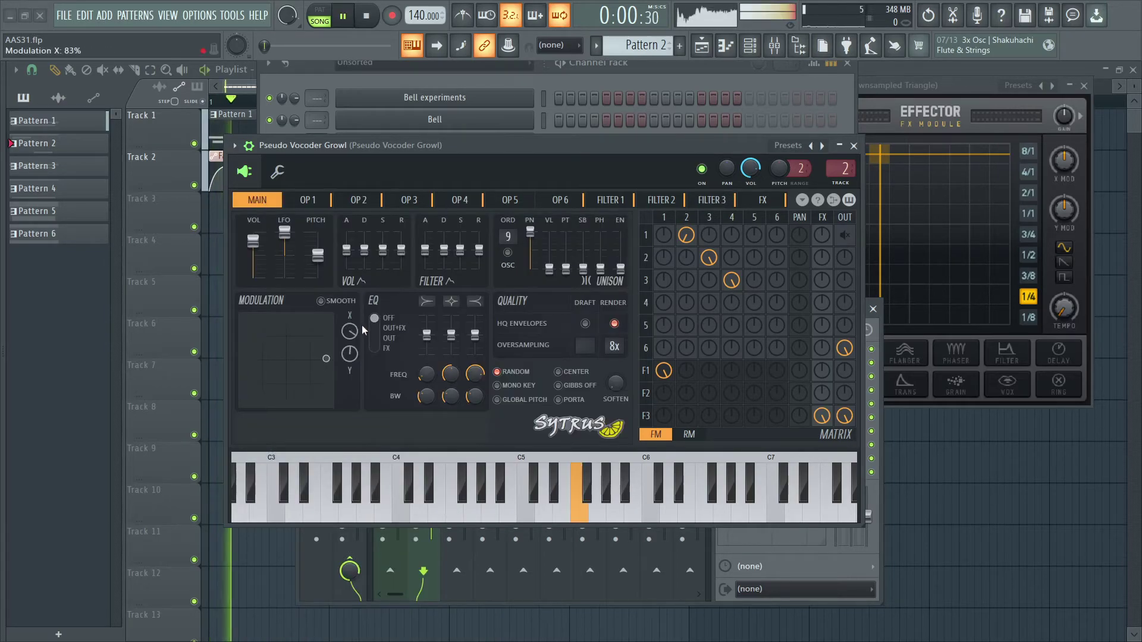
pyautogui.press('space')
pyautogui.click(699, 200)
pyautogui.click(238, 439)
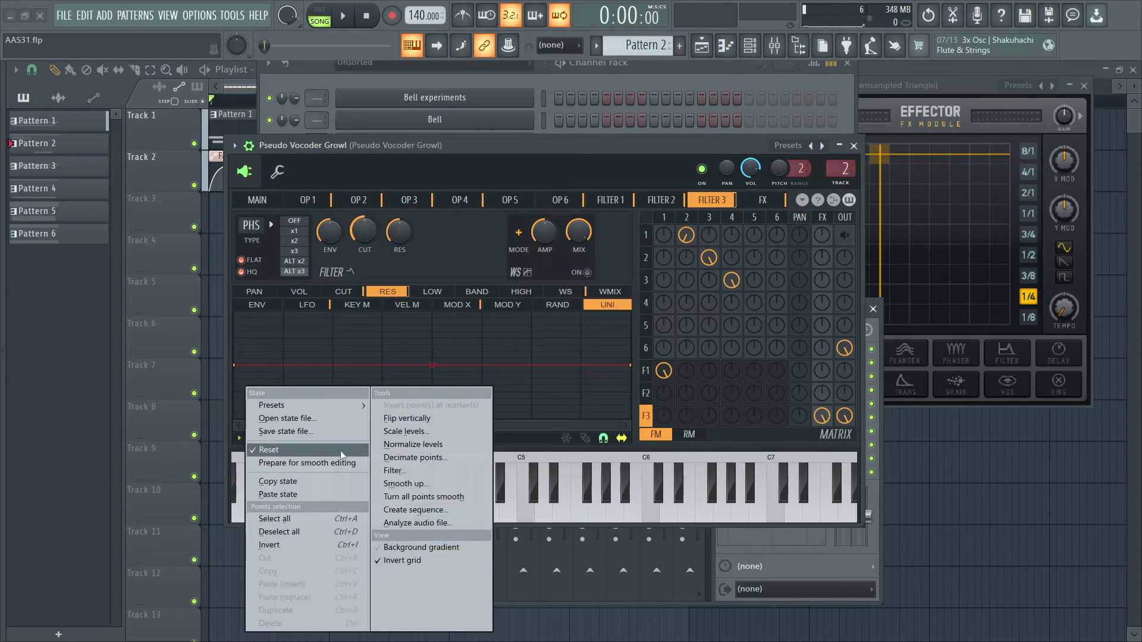
pyautogui.click(309, 492)
pyautogui.press('space')
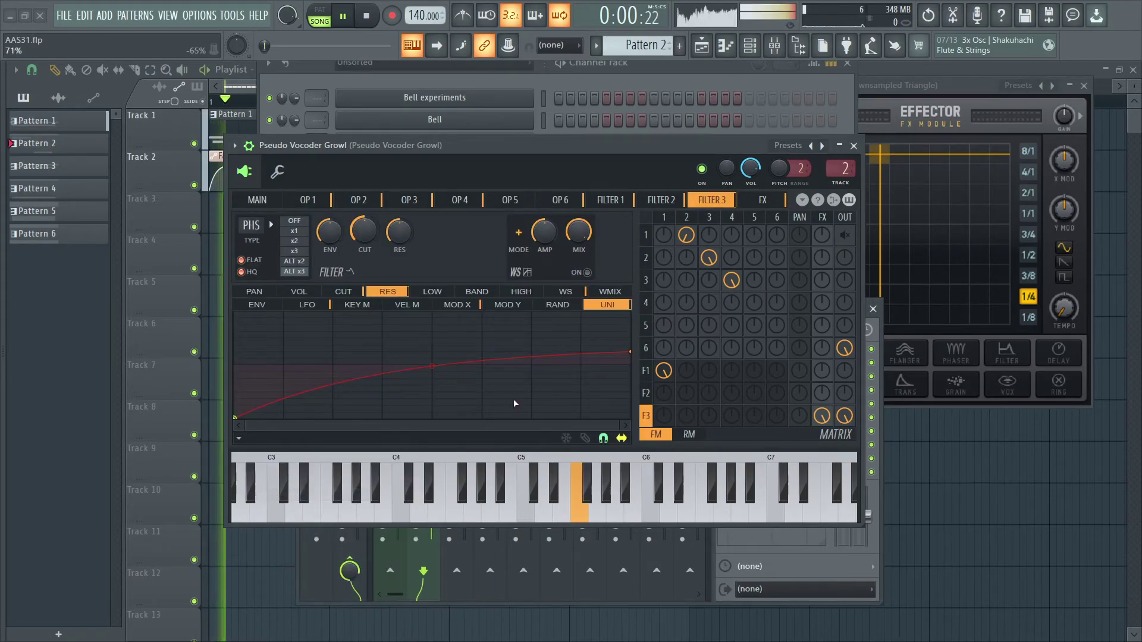
pyautogui.press('space')
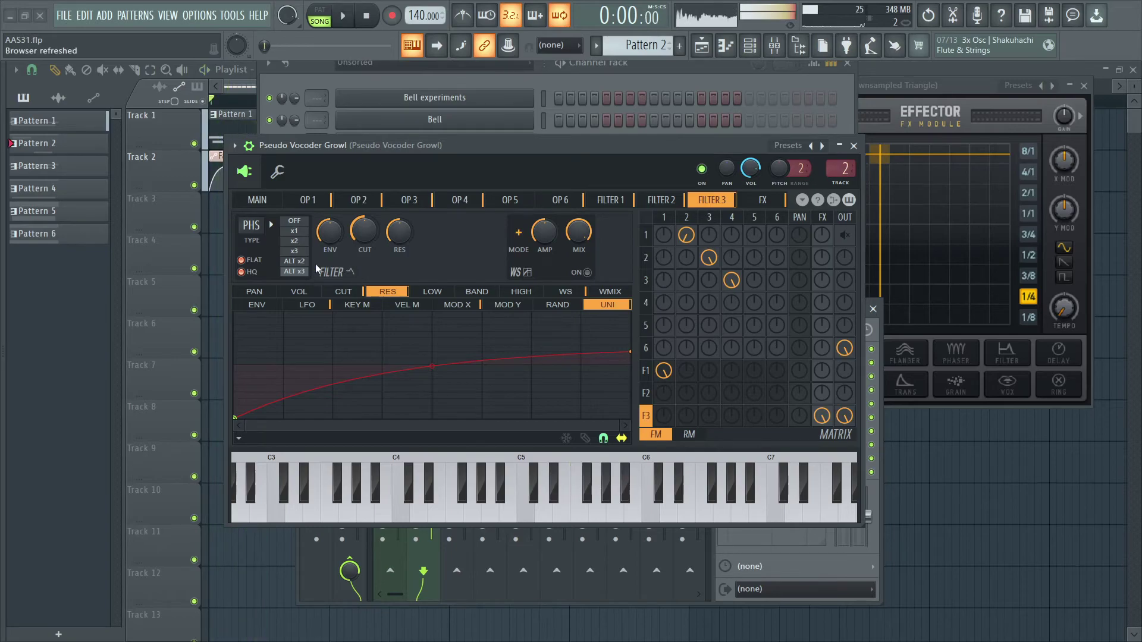
pyautogui.click(238, 439)
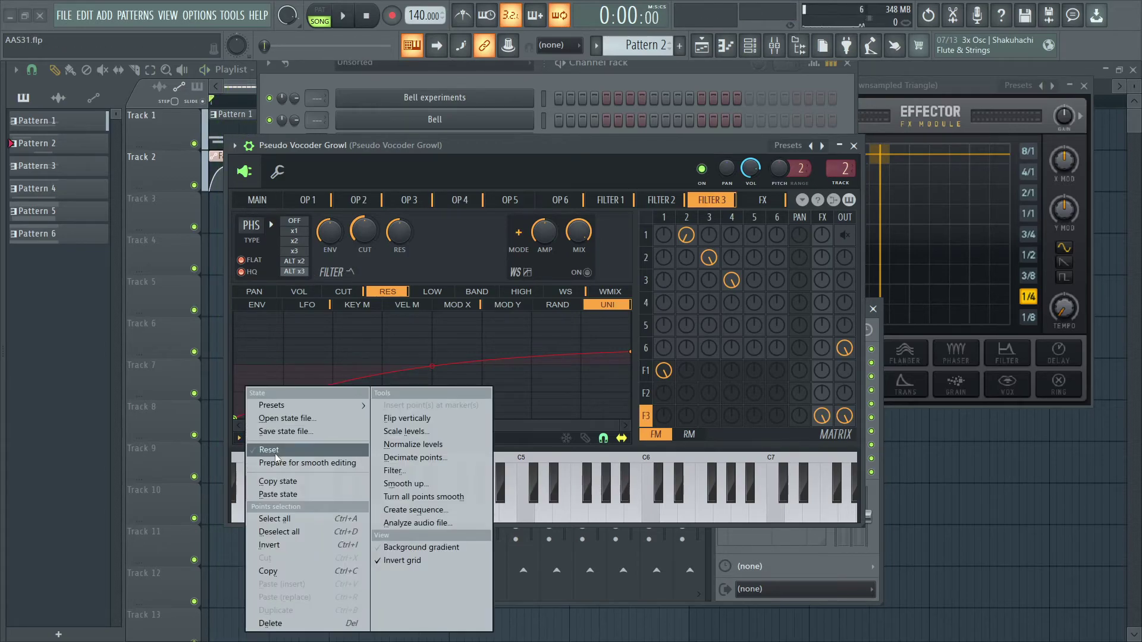
pyautogui.click(277, 450)
pyautogui.press('space')
pyautogui.press('space')
pyautogui.click(239, 439)
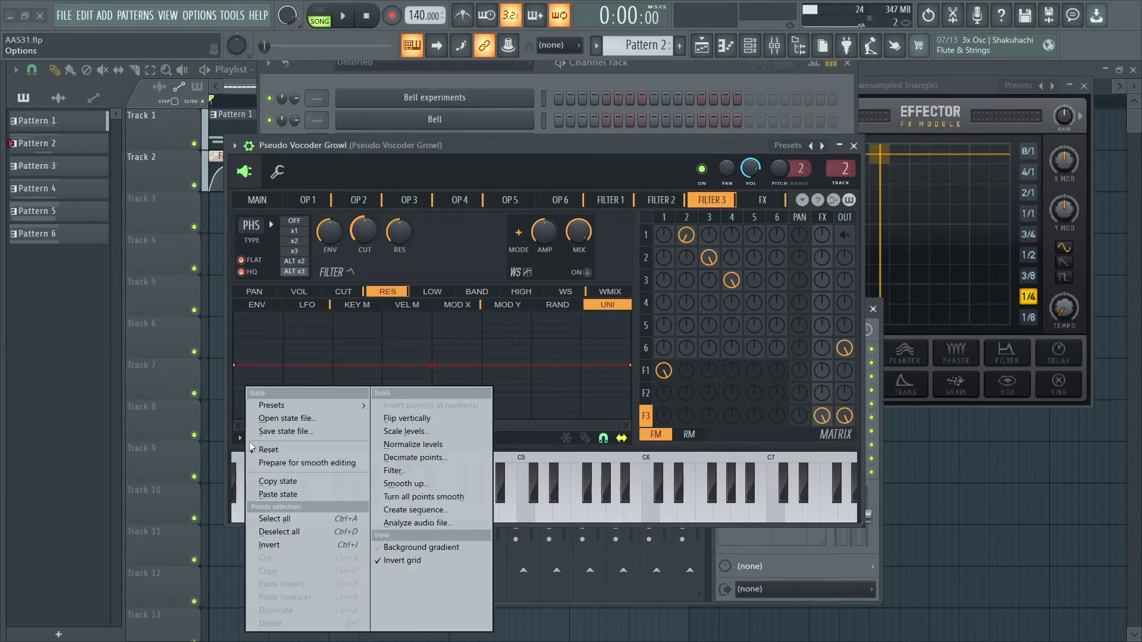
pyautogui.click(278, 494)
pyautogui.press('space')
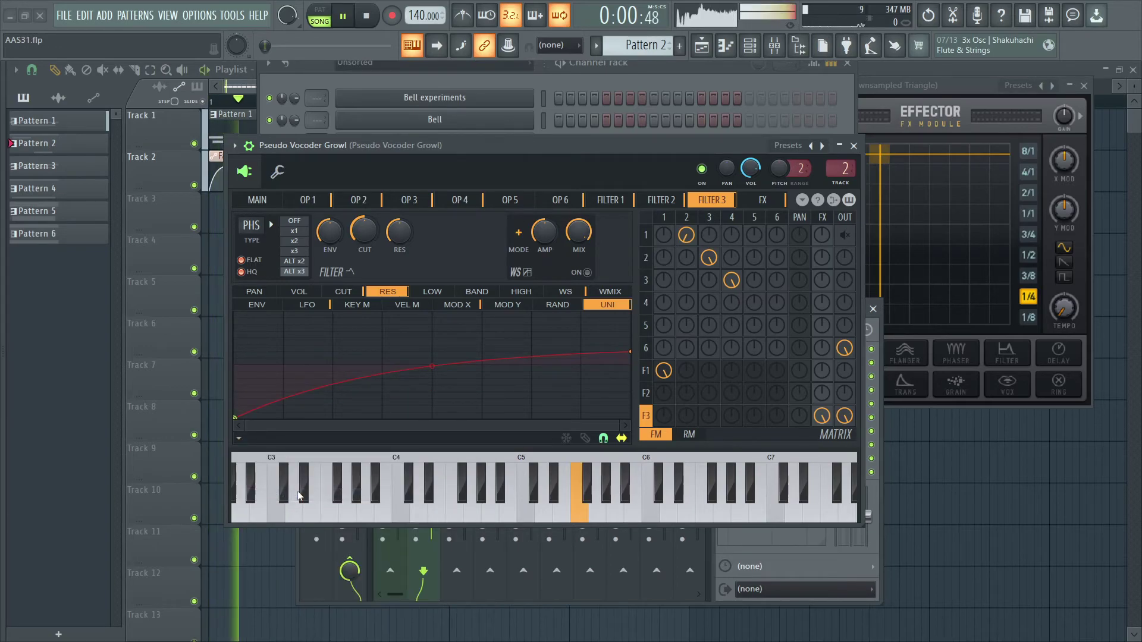
pyautogui.press('space')
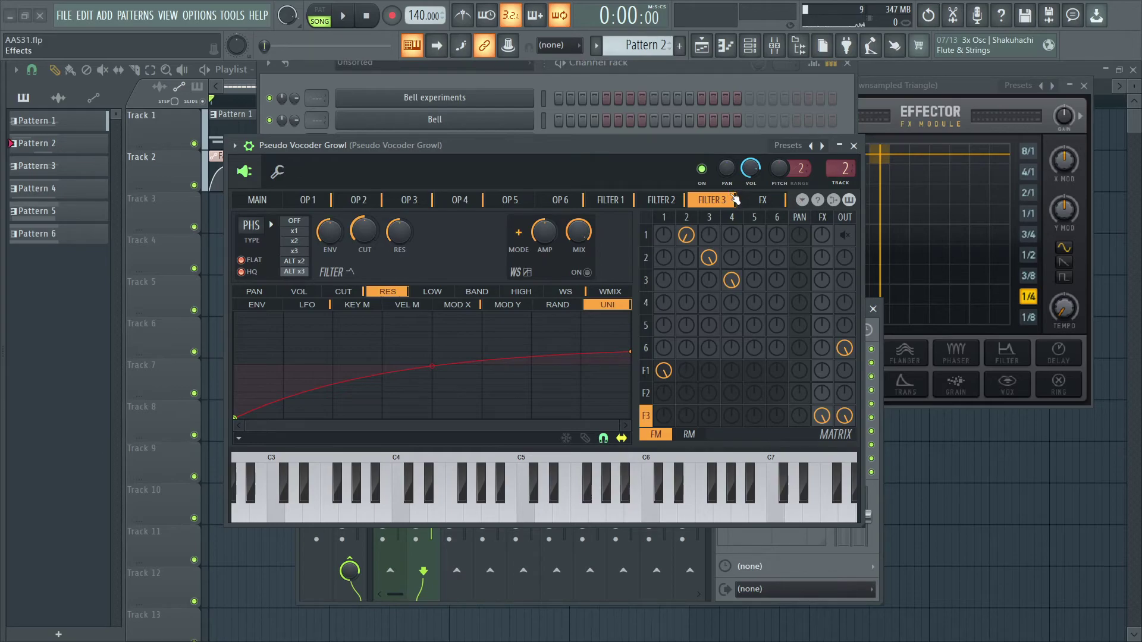
# On the FX page, make delay 2 serial, tempo-synced and on at 50% volume.
pyautogui.click(761, 201)
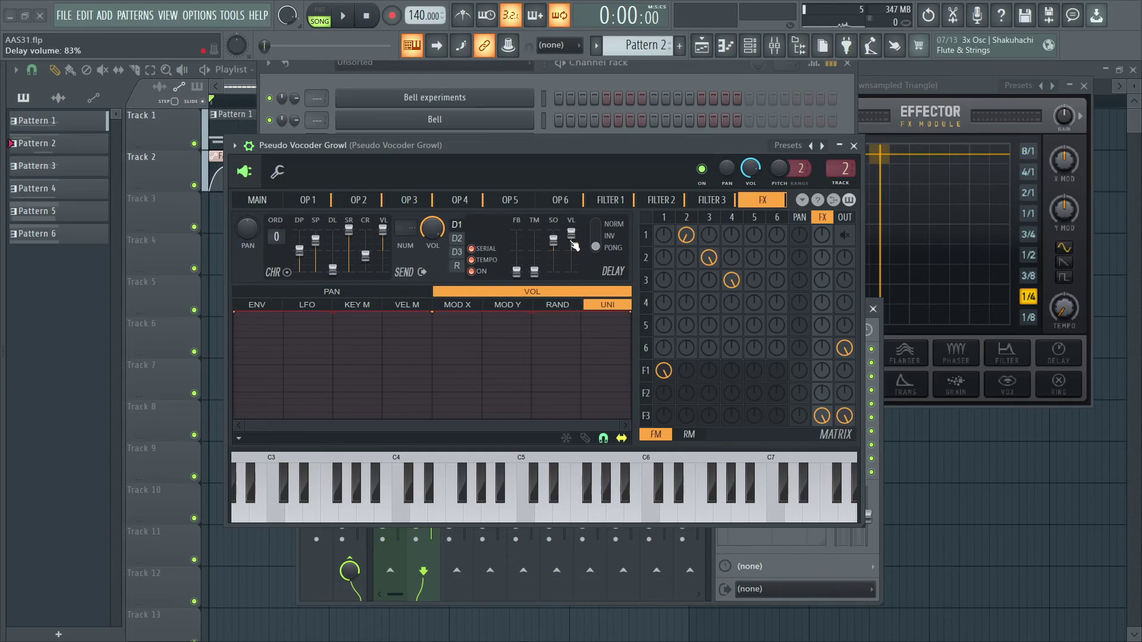
pyautogui.click(457, 238)
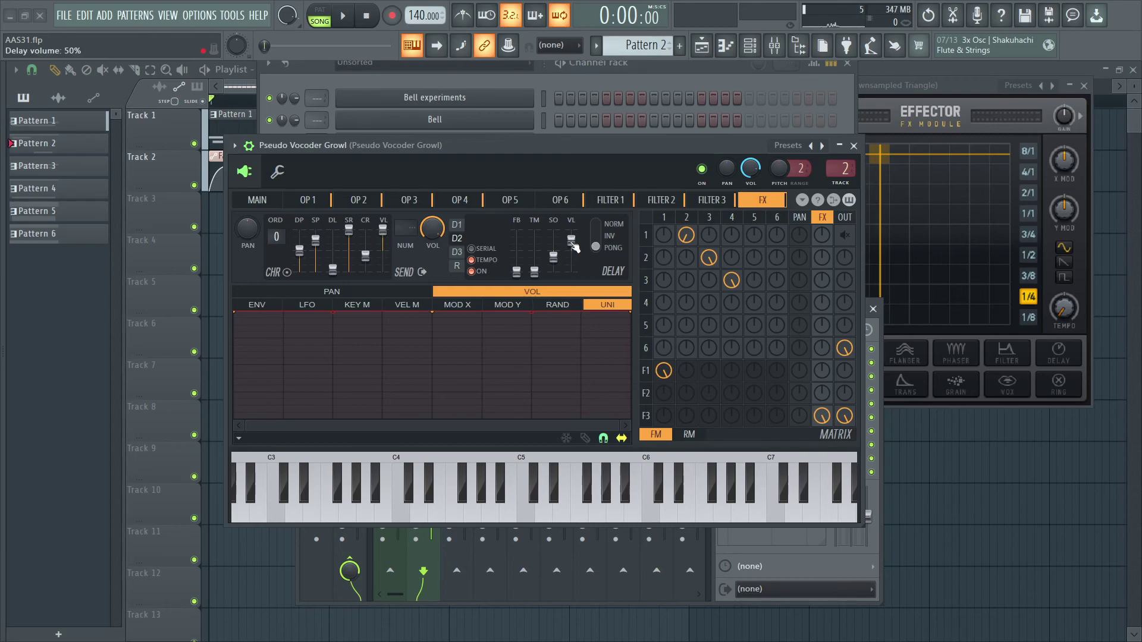
pyautogui.click(265, 202)
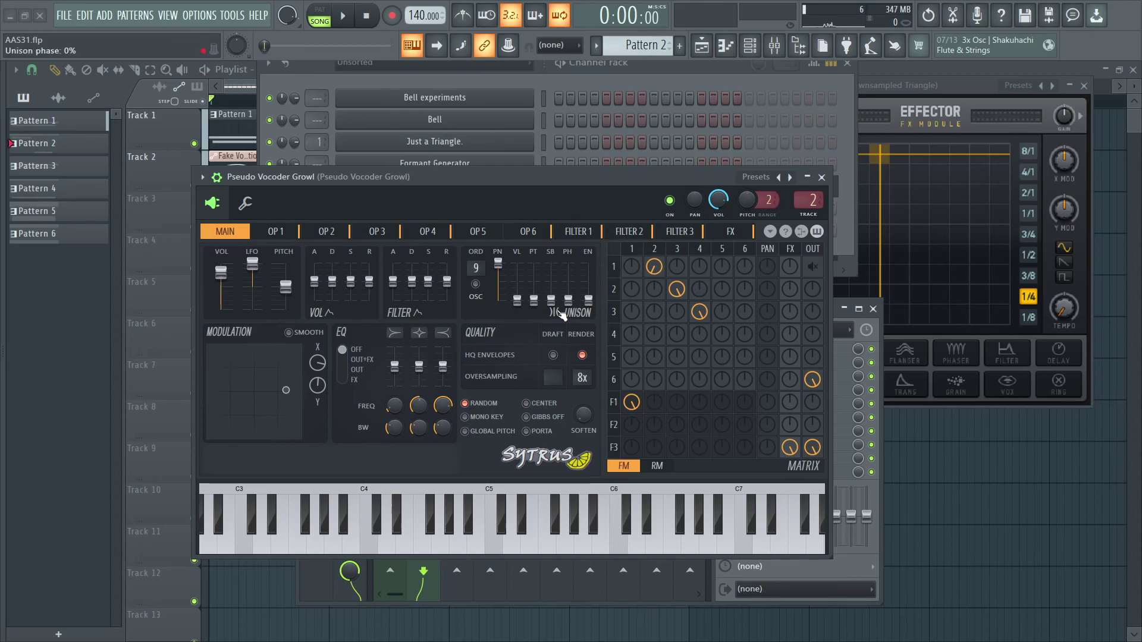
# Browse operator 1, operator 2 and the main synth page.
pyautogui.click(269, 230)
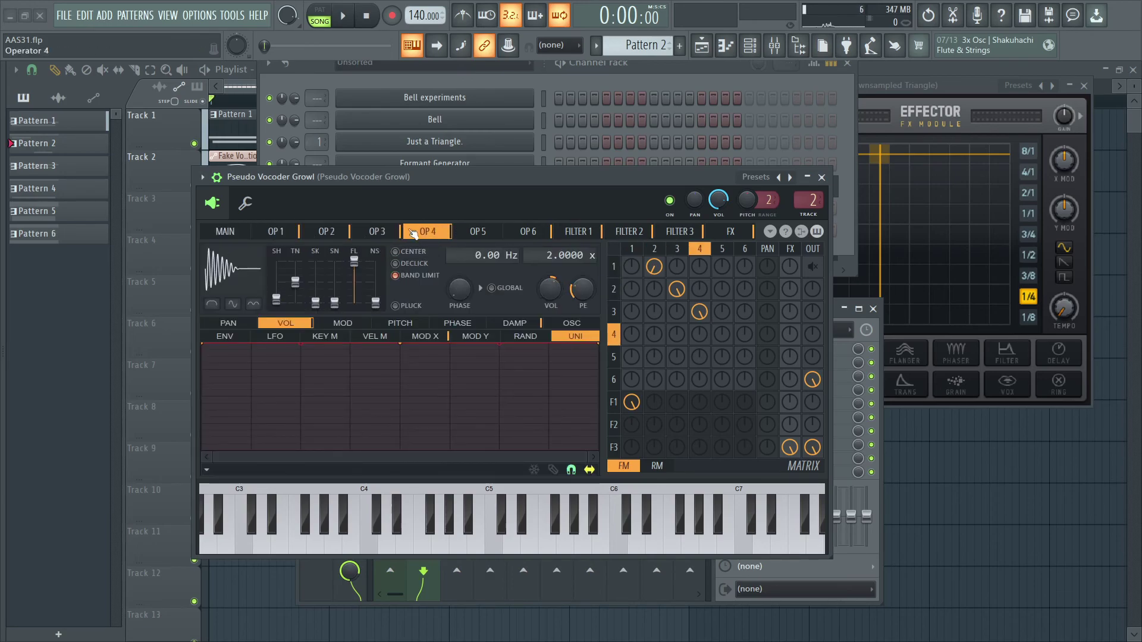
pyautogui.click(326, 231)
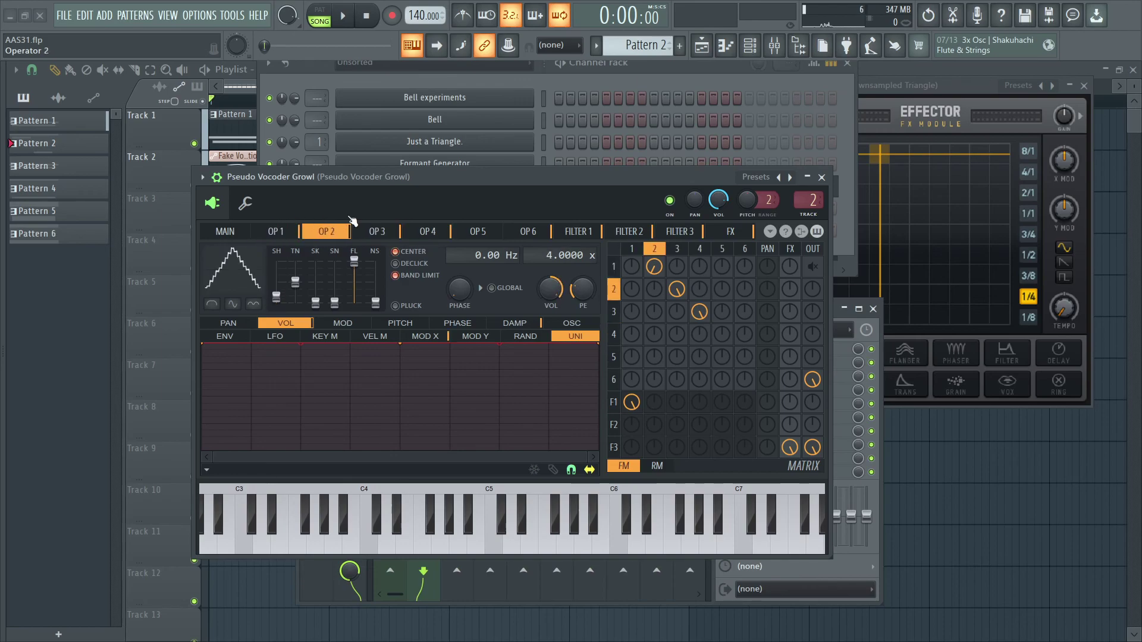
pyautogui.click(225, 231)
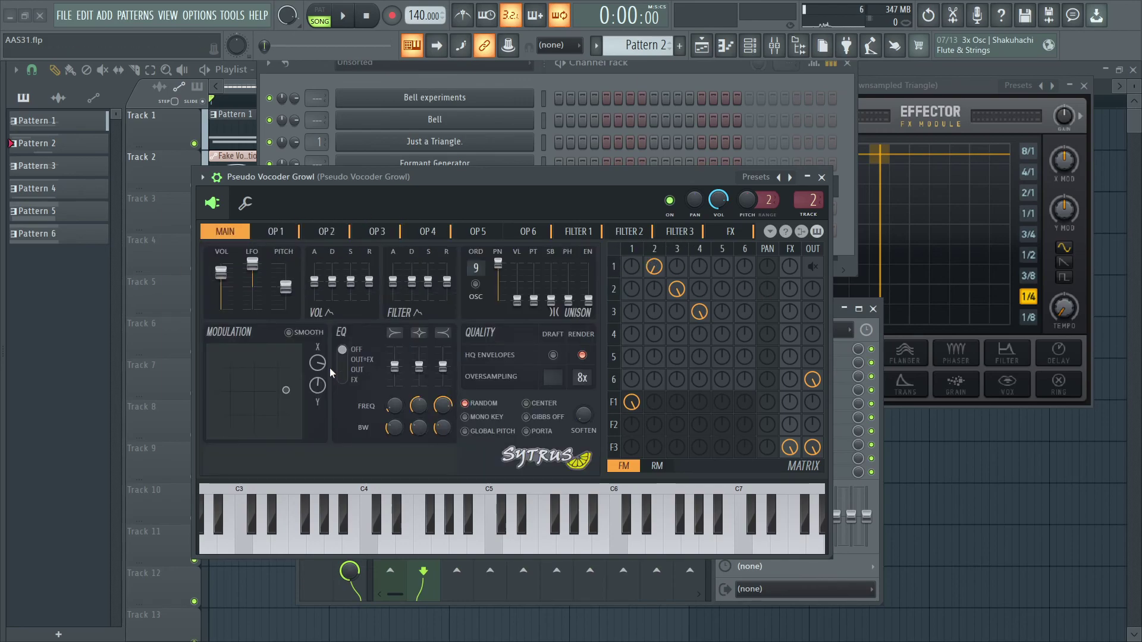
pyautogui.click(333, 235)
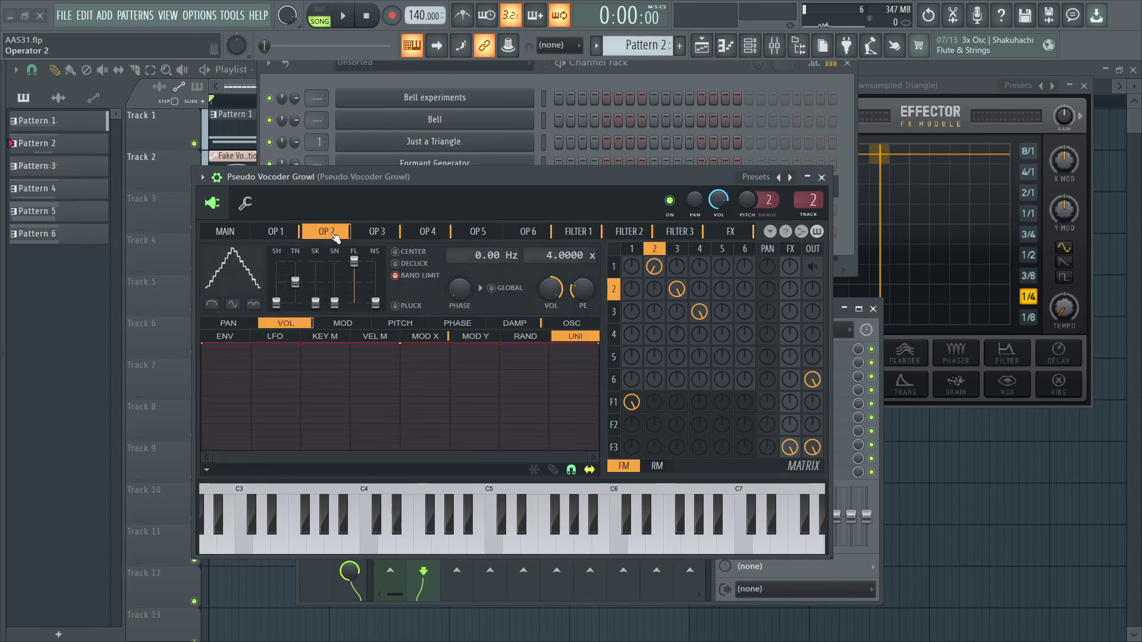
# Draw extra harmonics into operator 2's waveform and undo them, then check operator 3.
pyautogui.click(572, 323)
pyautogui.moveTo(357, 402)
pyautogui.mouseDown()
pyautogui.moveTo(405, 447)
pyautogui.moveTo(405, 418)
pyautogui.moveTo(491, 388)
pyautogui.mouseUp()
pyautogui.hotkey('ctrl', 'z')
pyautogui.hotkey('ctrl', 'z')
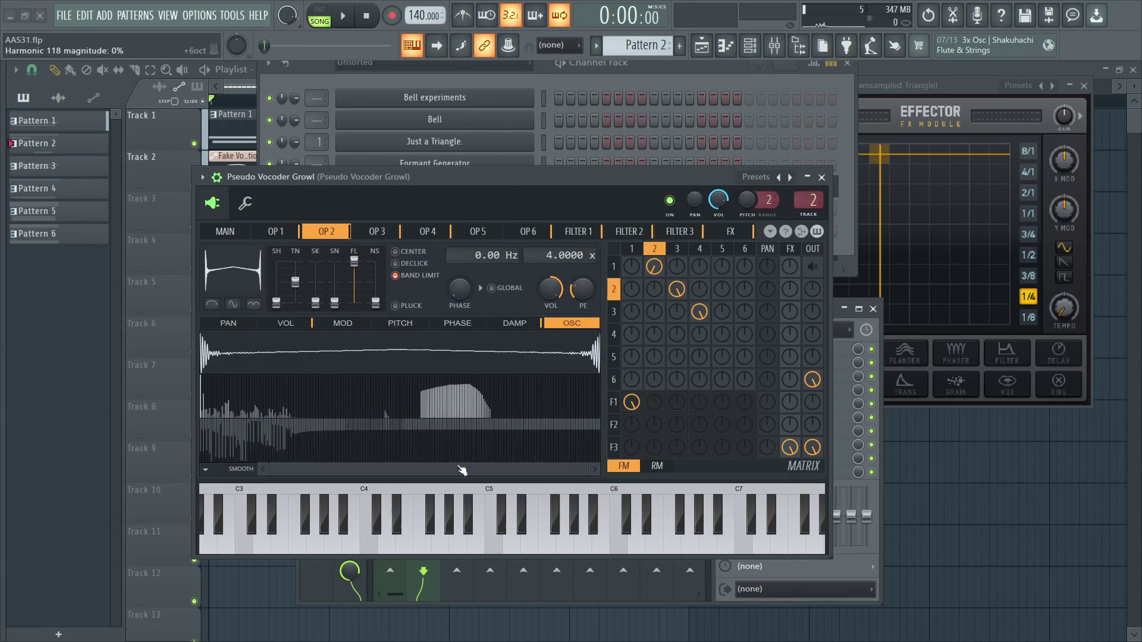
pyautogui.click(389, 230)
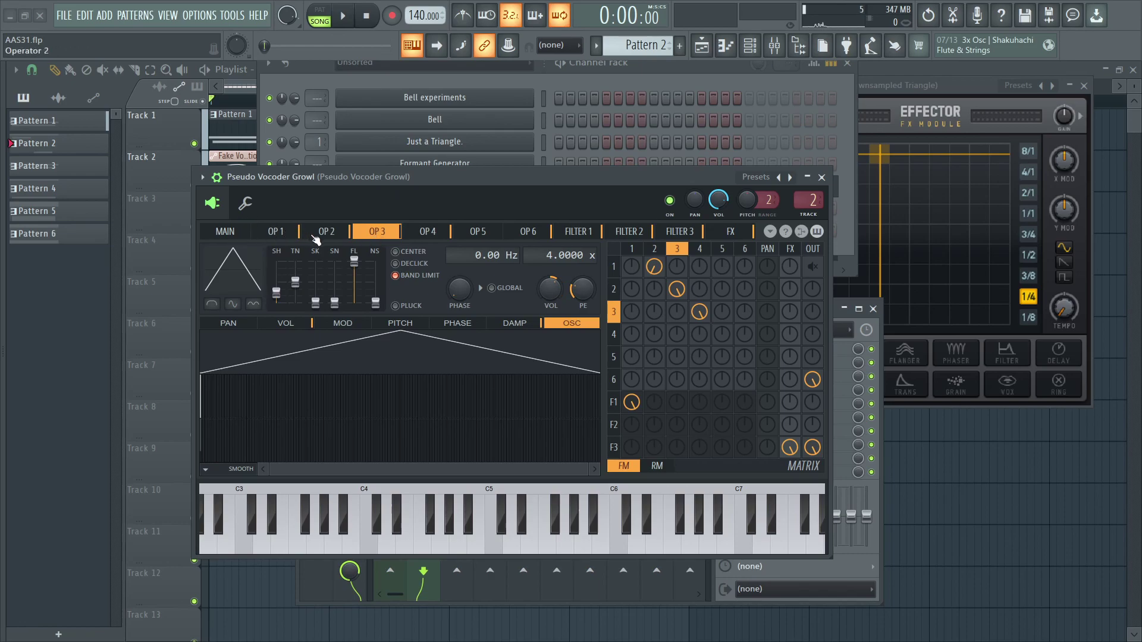
pyautogui.click(225, 232)
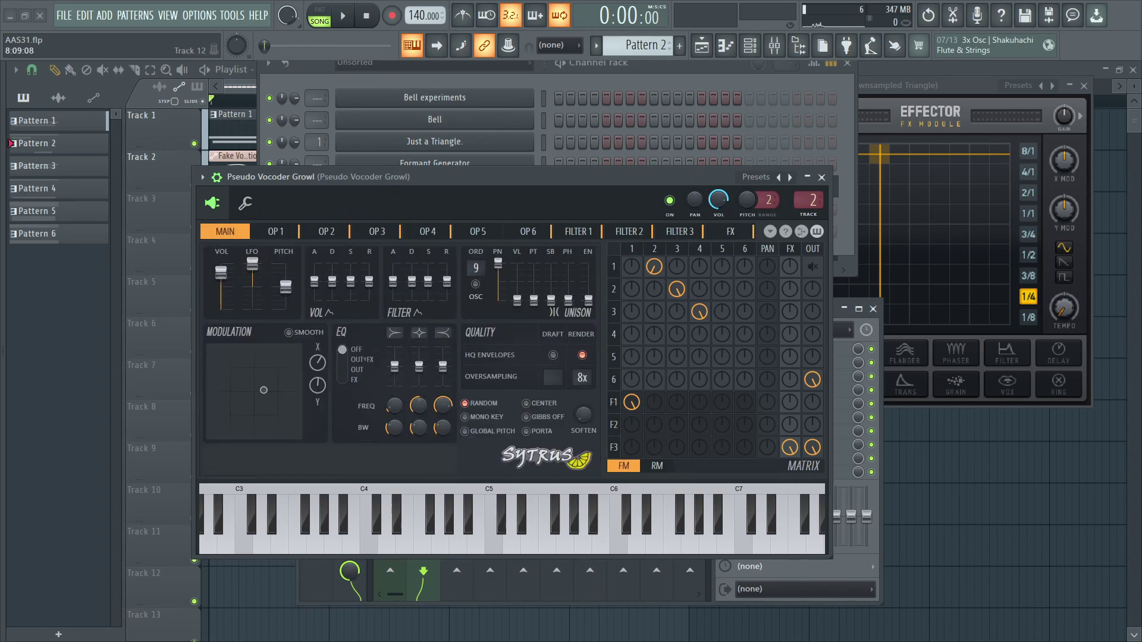
# Close all windows, reopen the Pseudo Vocoder Growl synth, and move it up over the playlist.
pyautogui.press('F12')
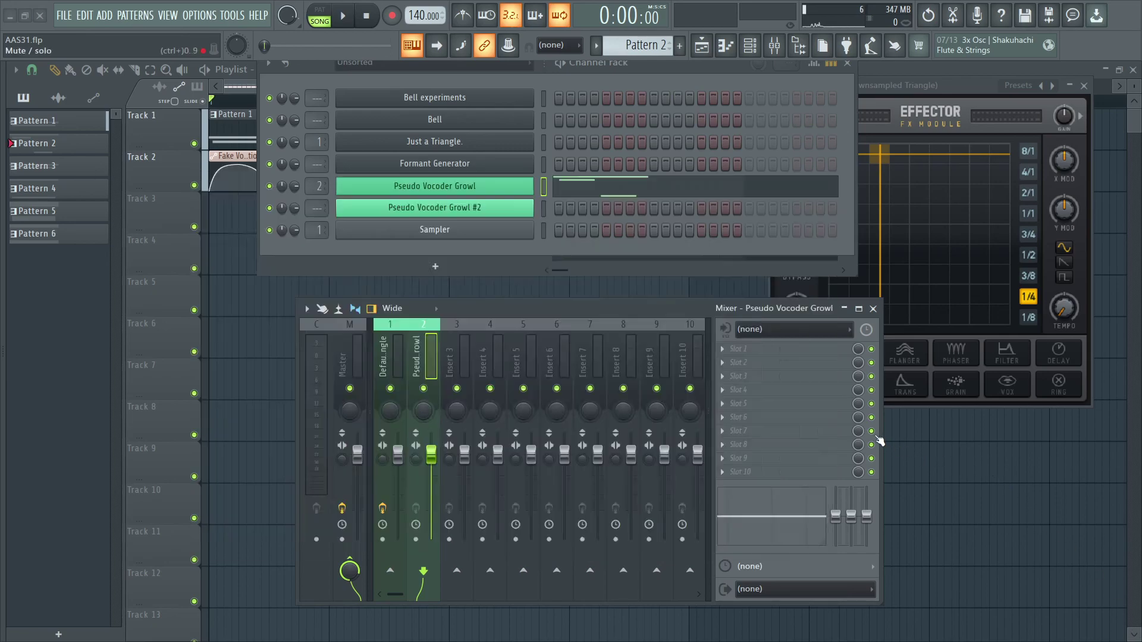
pyautogui.press('F6')
pyautogui.click(440, 185)
pyautogui.press('F6')
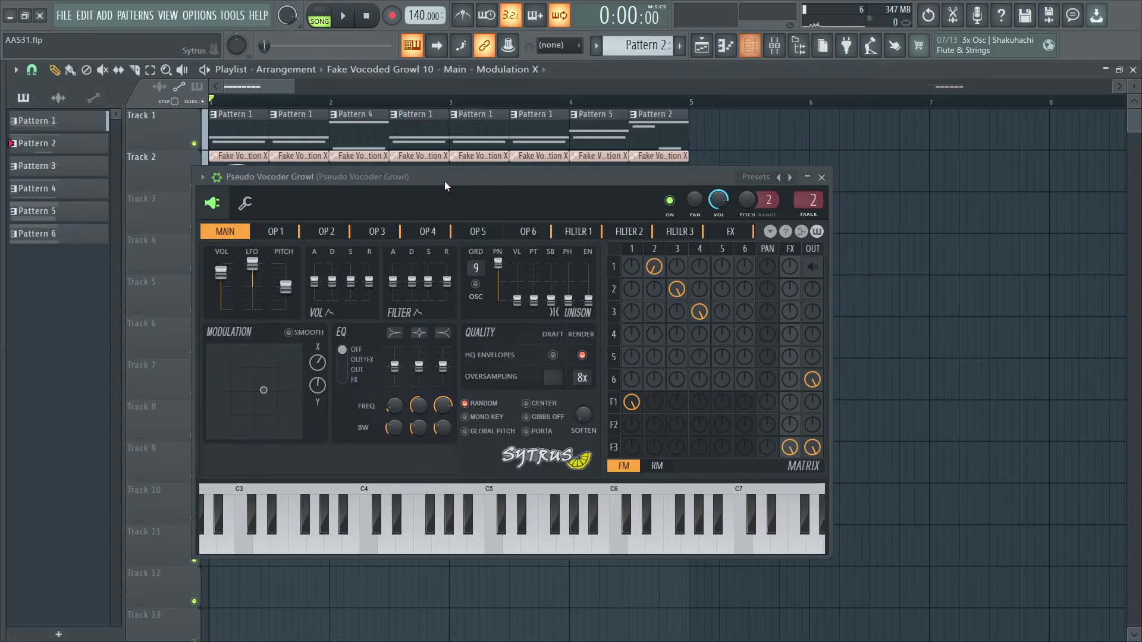
pyautogui.moveTo(452, 238); pyautogui.dragTo(451, 206)
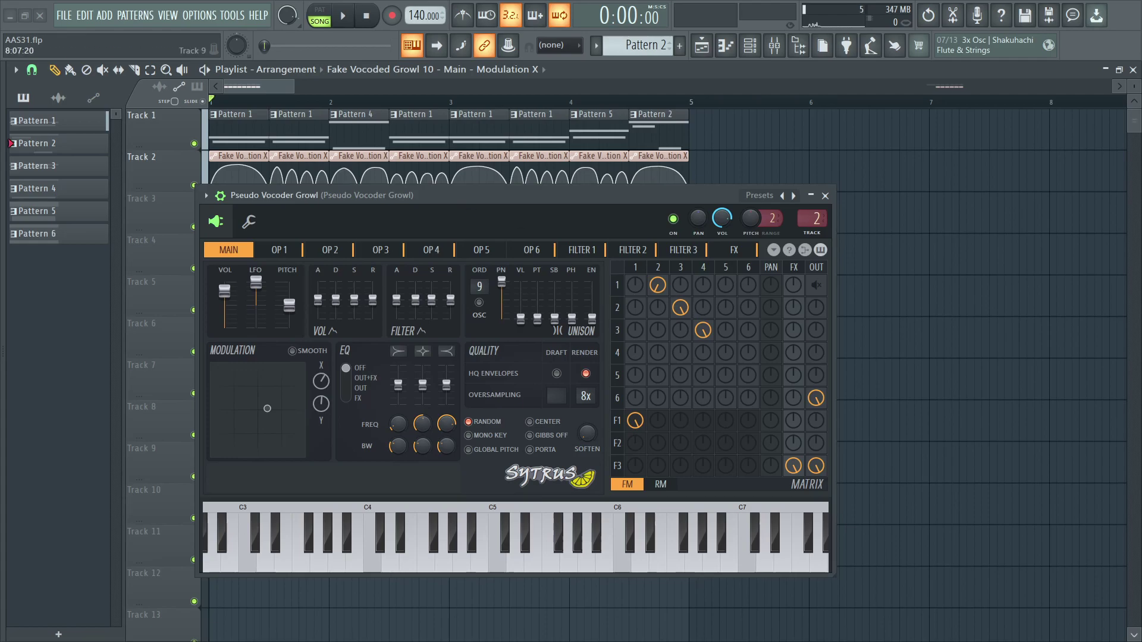